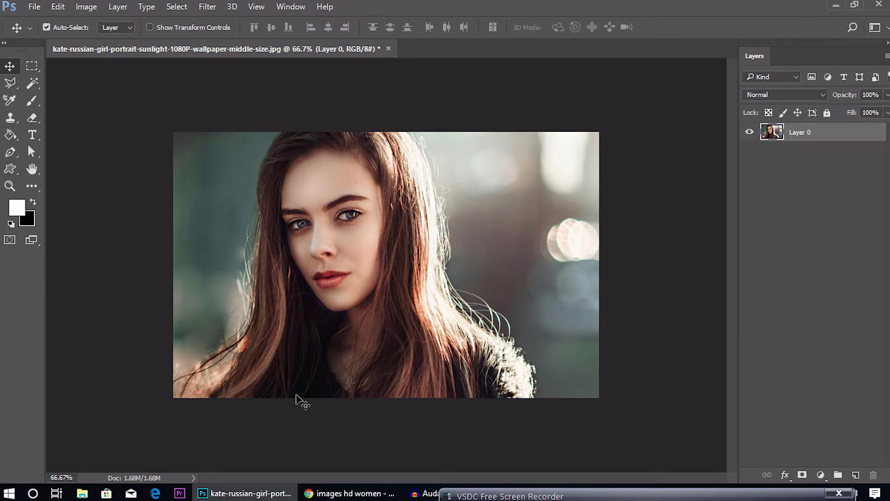
Resample the portrait to 300 pixels/inch in Image Size, enlarging it to 4042 × 2525 px
key(ctrl)
key(ctrl+plus)
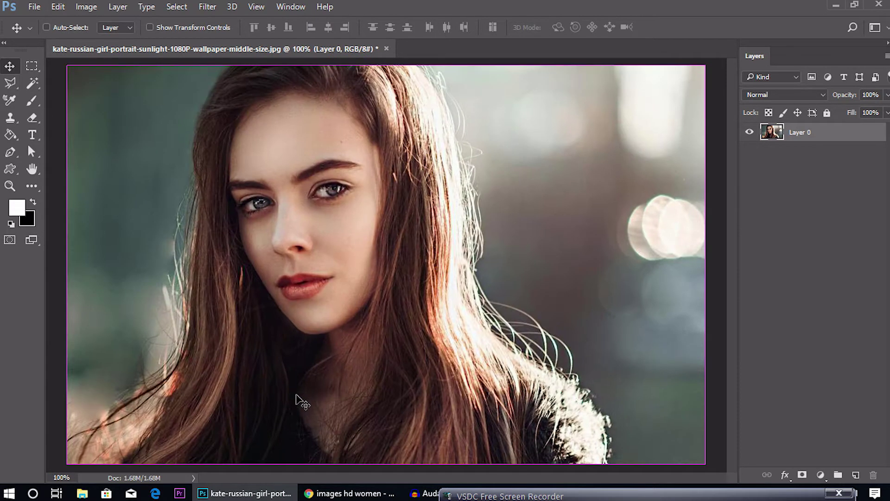
key(ctrl+minus)
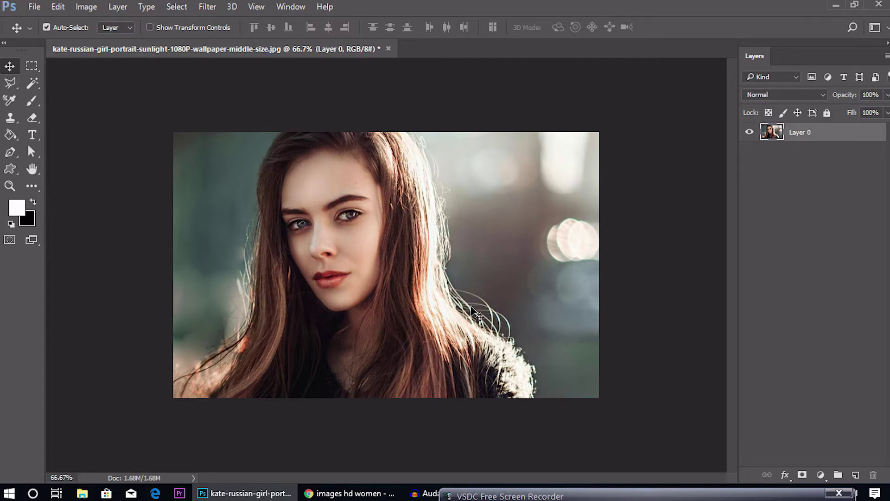
key(ctrl)
key(ctrl+plus)
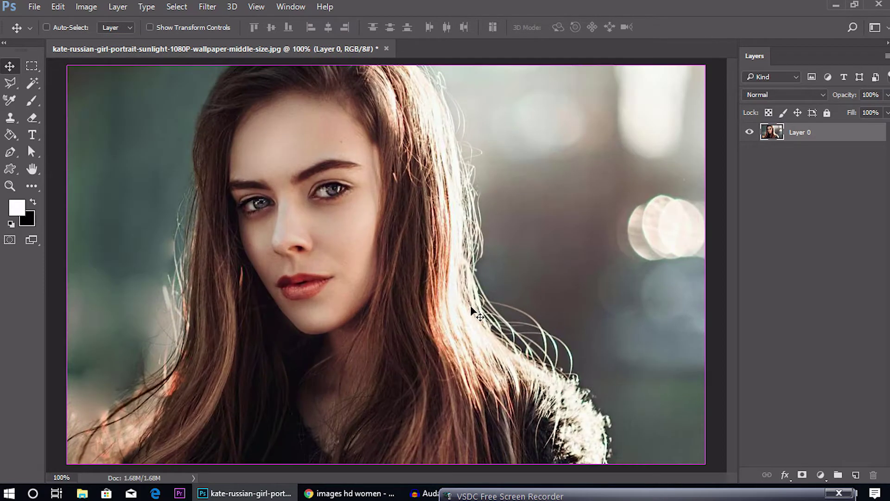
key(ctrl+minus)
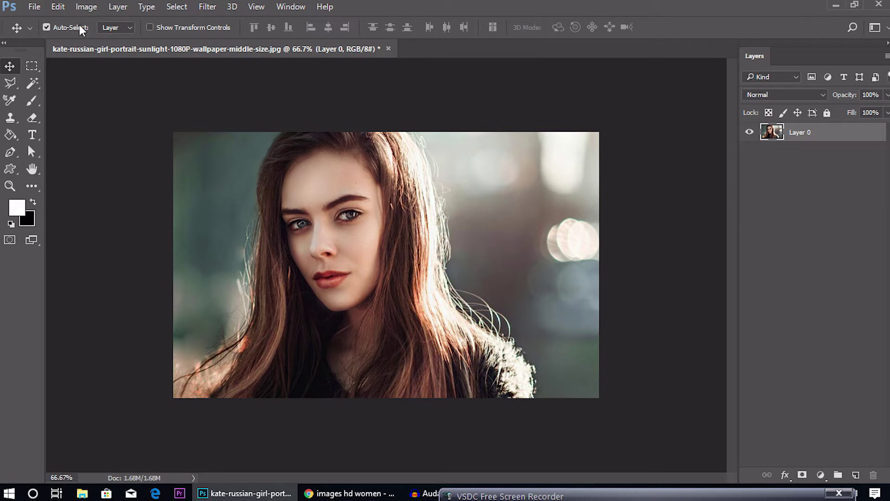
click(83, 11)
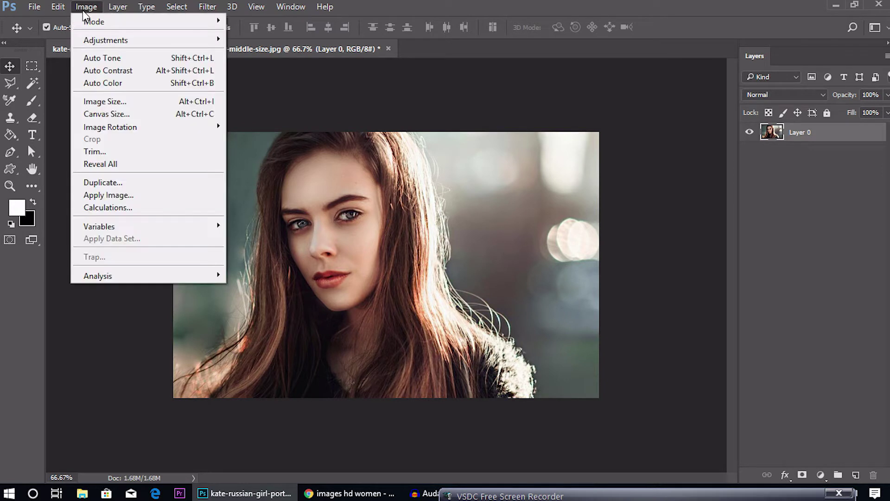
click(107, 105)
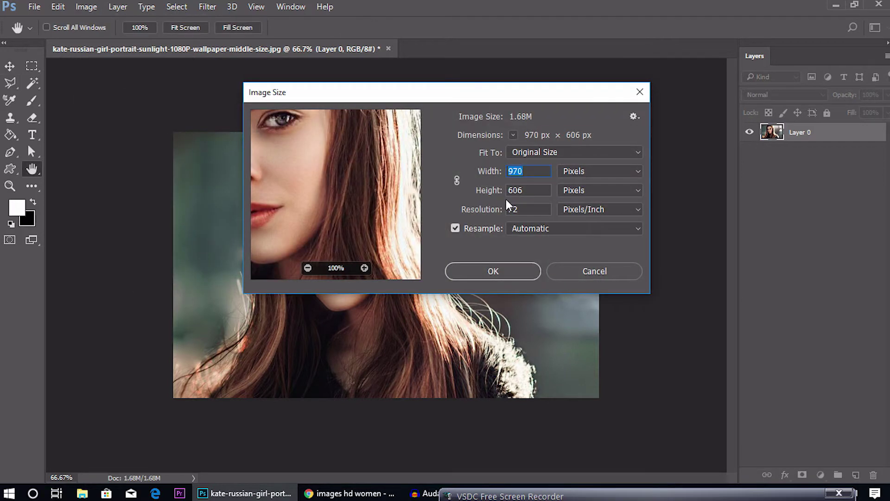
double_click(522, 209)
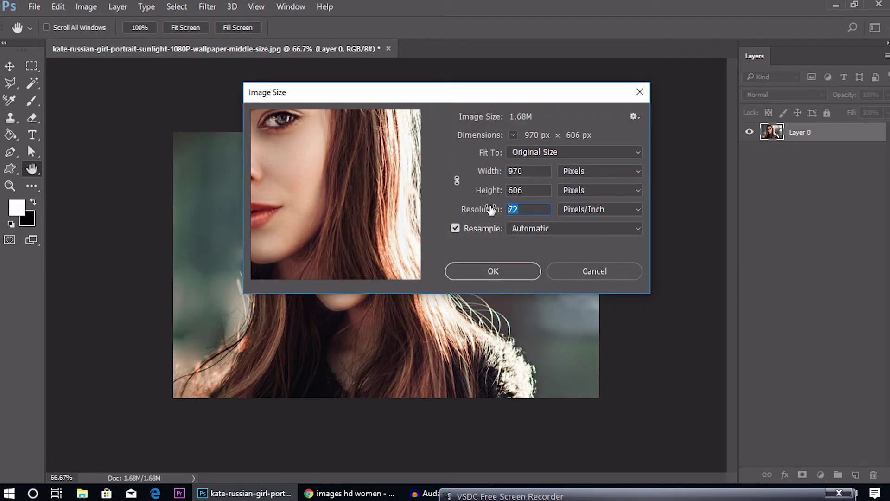
text(300)
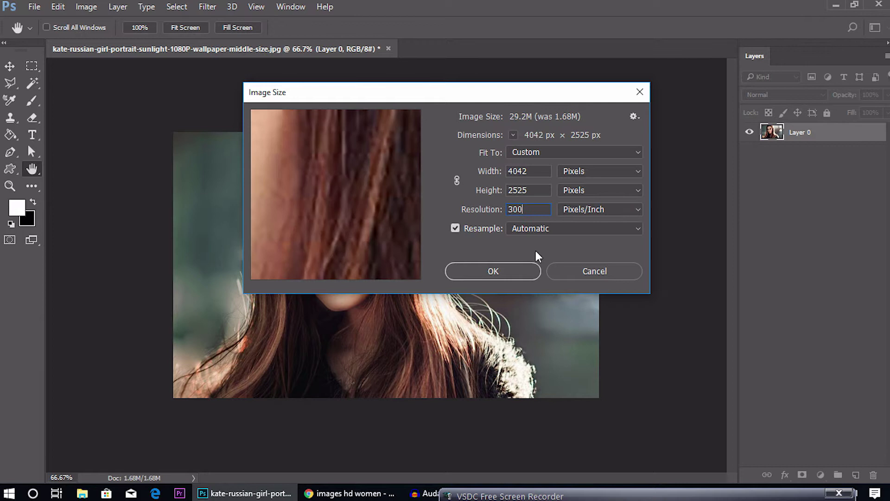
click(508, 269)
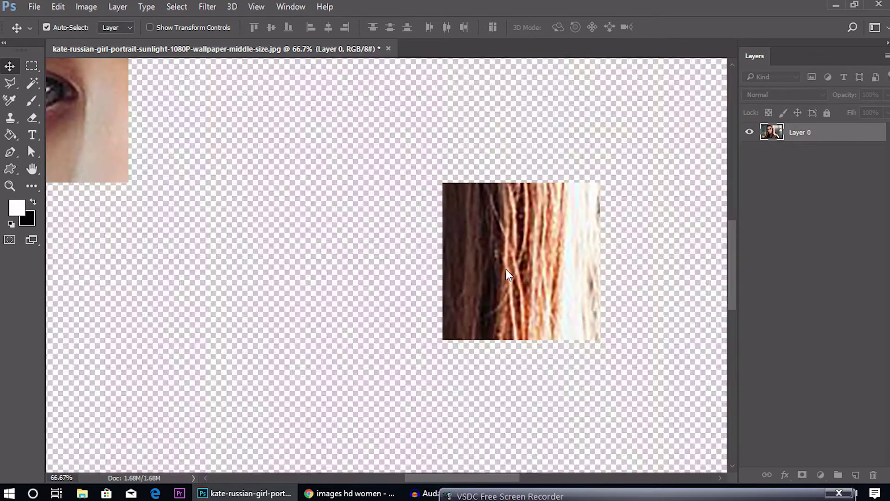
Zoom out to 16.67% and duplicate Layer 0 into stacked identical portrait copies
key(ctrl+minus)
key(ctrl+minus)
key(ctrl+minus)
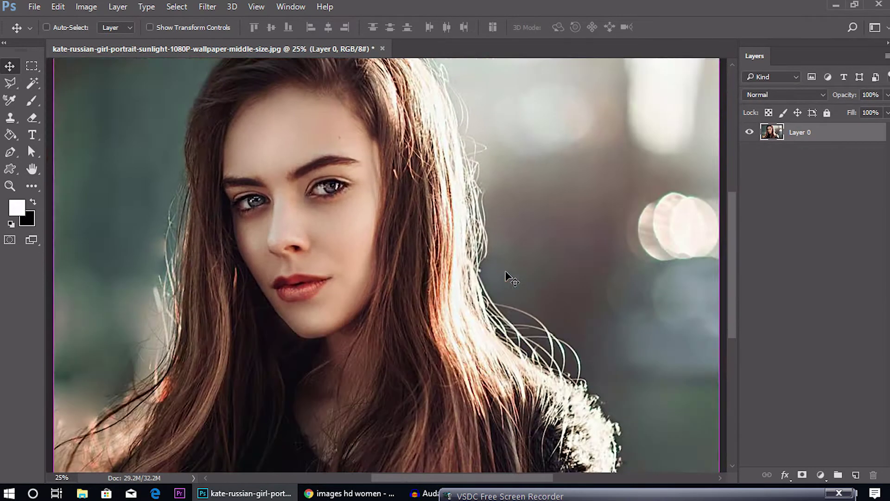
key(ctrl+minus)
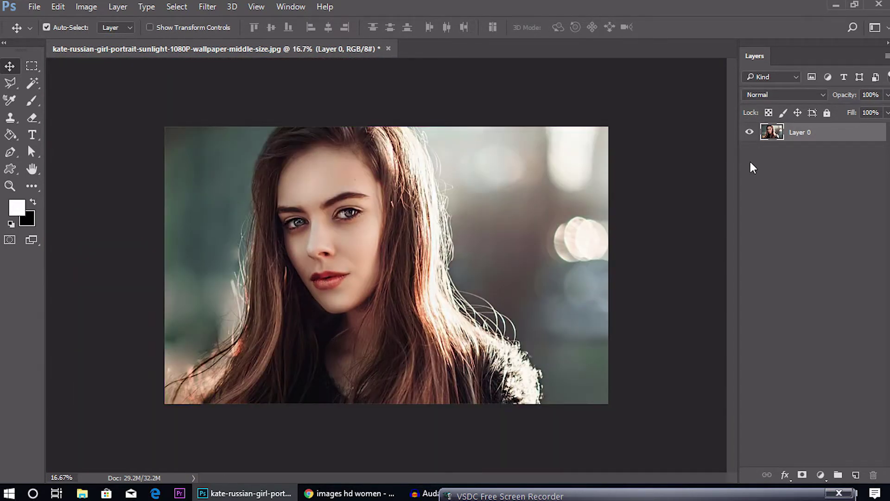
key(ctrl)
key(ctrl+j)
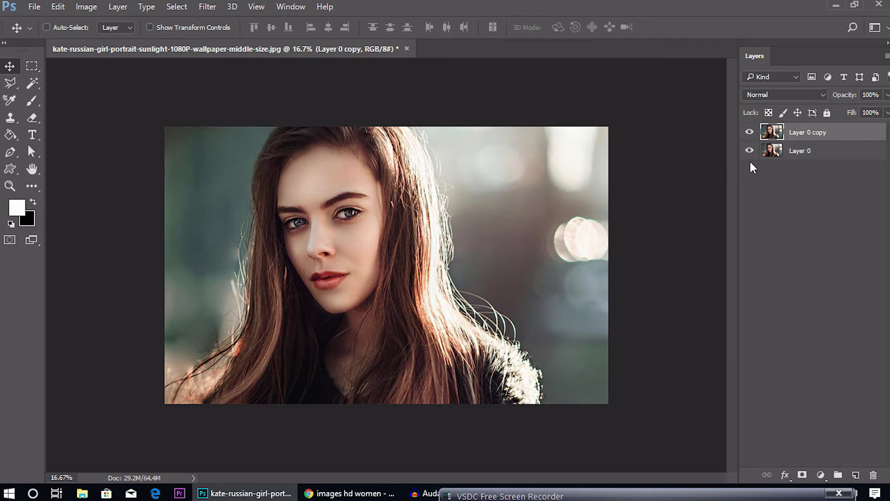
key(ctrl+j)
key(ctrl+j)
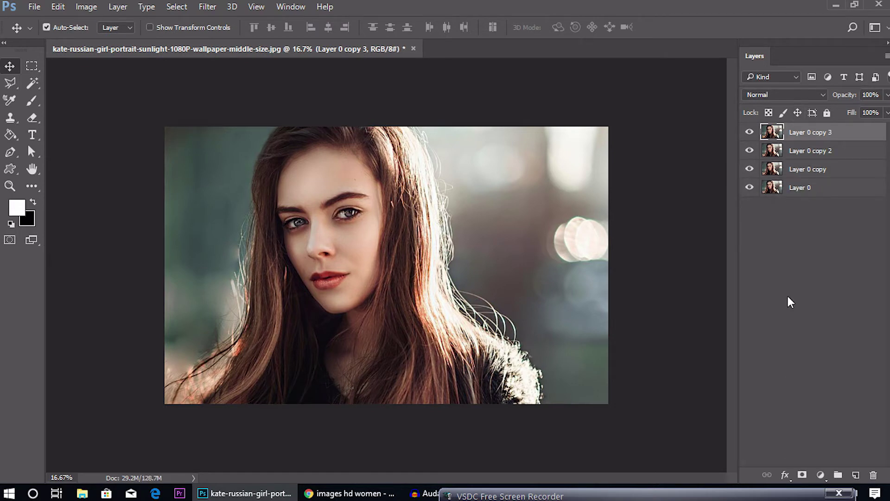
Add a Hue/Saturation adjustment layer with Saturation at -100, then collapse its Properties panel
click(821, 475)
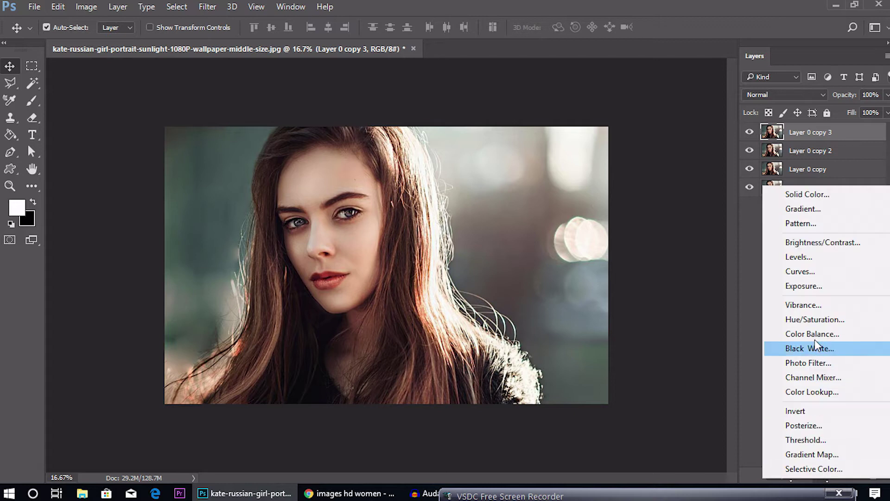
click(810, 320)
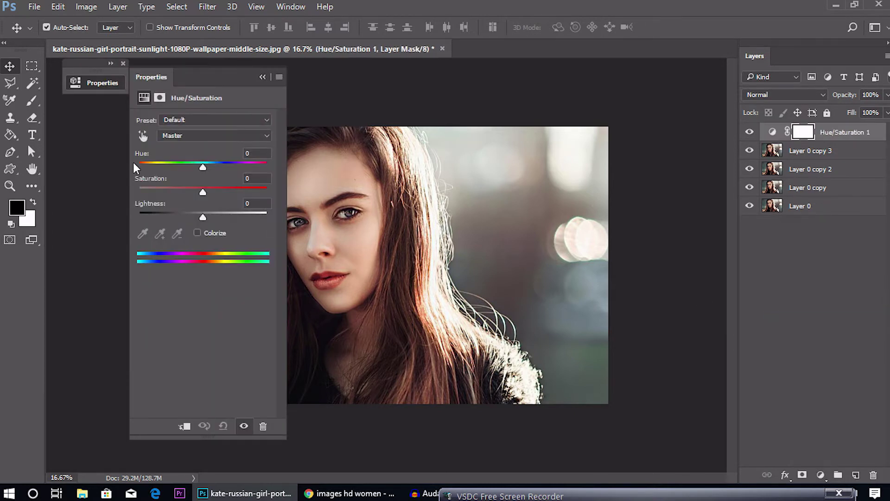
drag(203, 193, 139, 191)
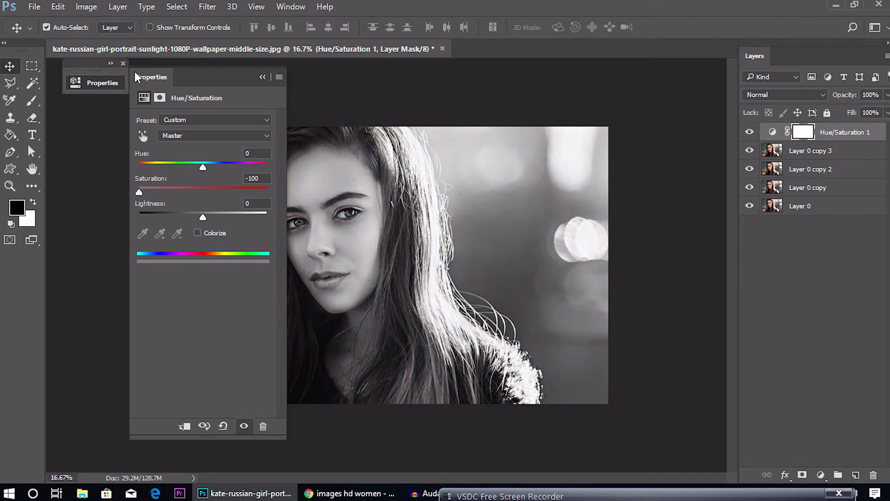
drag(140, 77, 556, 69)
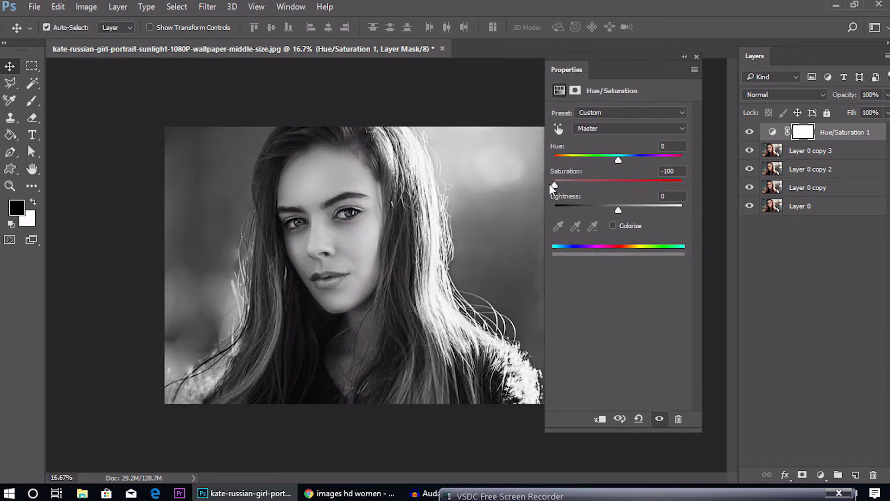
click(685, 57)
Select the top portrait copy and hide the Hue/Saturation adjustment after comparing colour and greyscale
click(810, 151)
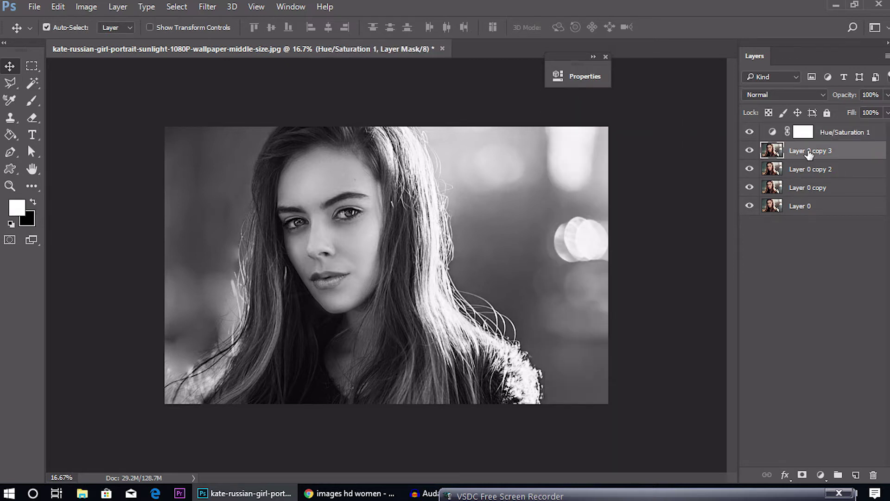
click(750, 132)
click(750, 132)
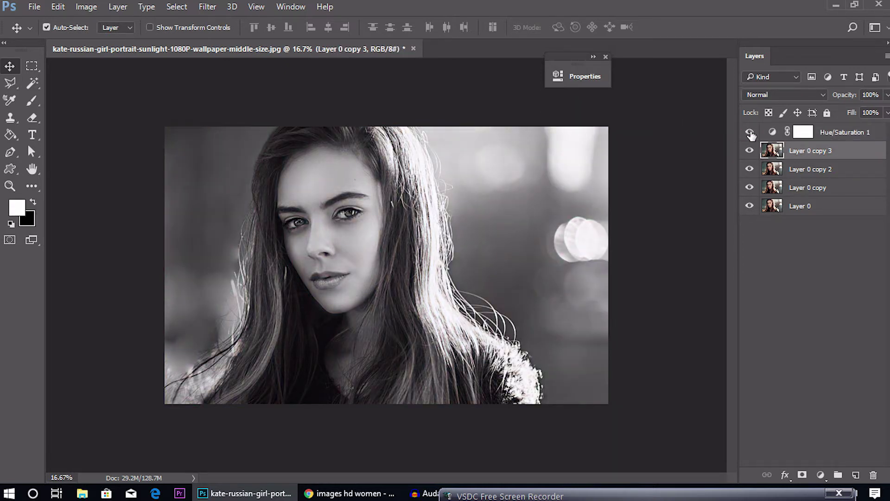
click(750, 133)
click(750, 133)
click(750, 132)
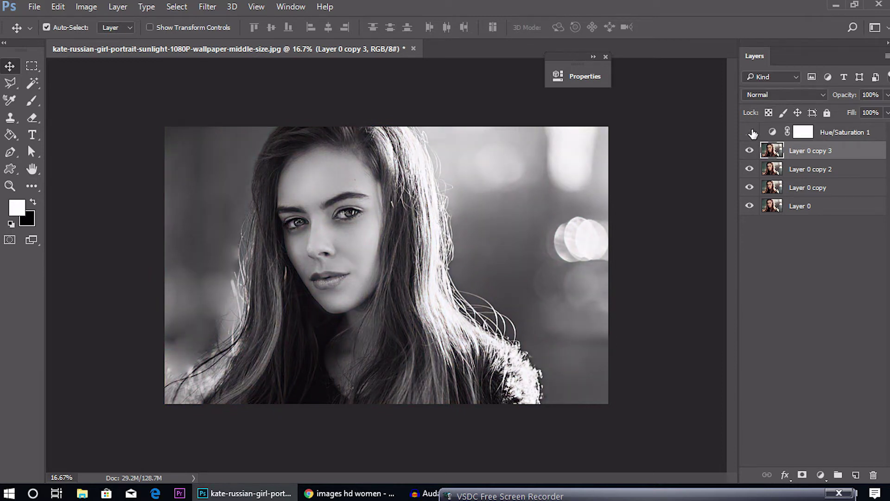
Set Layer 0 copy 3 to Color Dodge and invert it with Ctrl+I
click(775, 96)
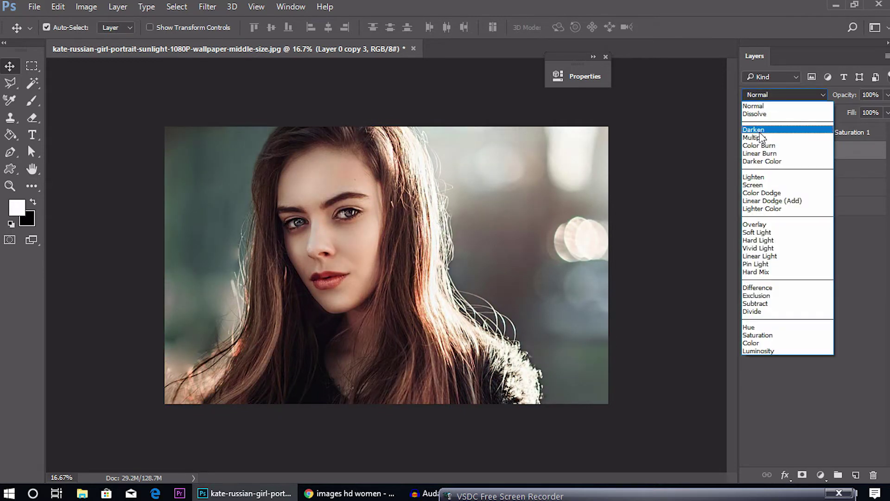
click(761, 194)
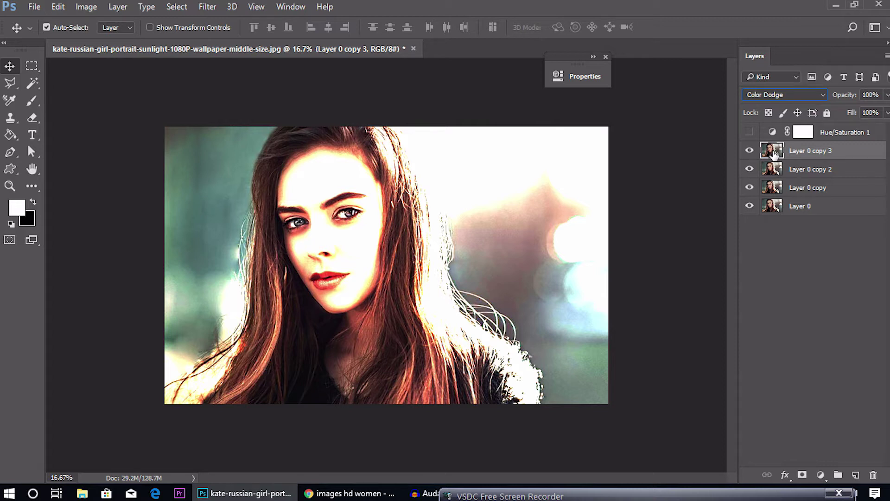
key(ctrl)
ctrl+click(773, 154)
key(ctrl)
key(ctrl+i)
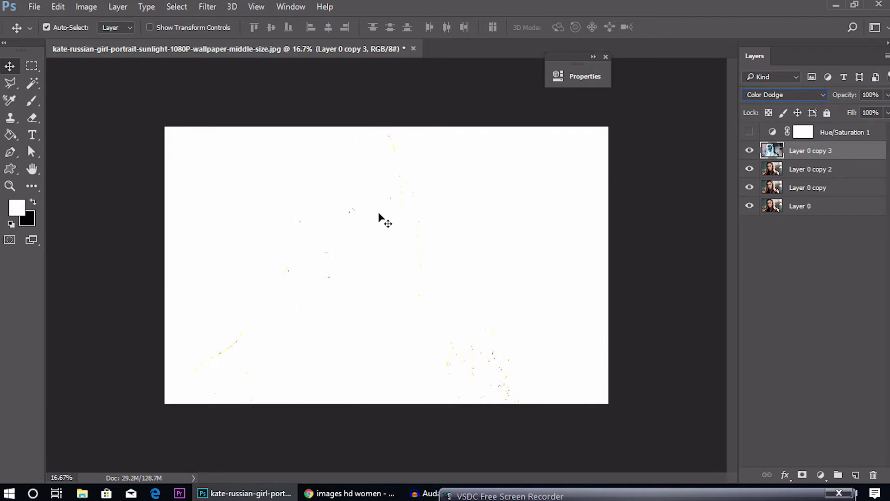
Preview a 26.3-pixel Gaussian Blur on the top copy, cancel it, and re-show Hue/Saturation 1
click(207, 7)
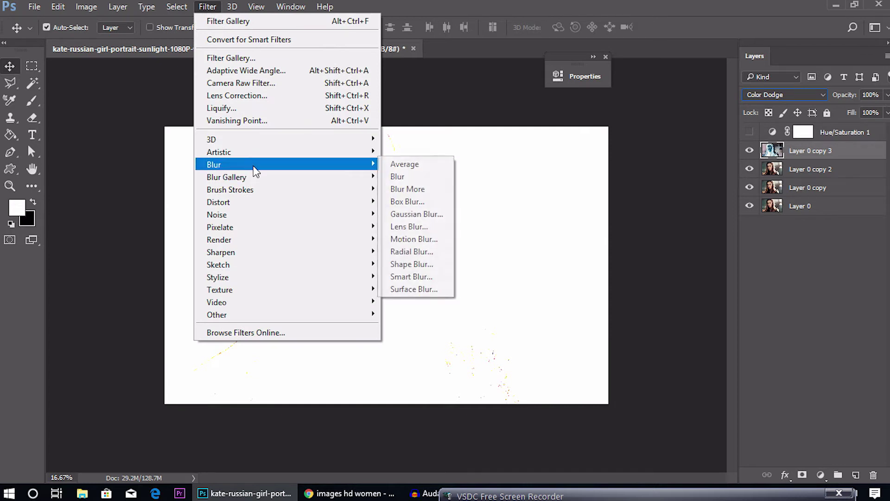
mouse_move(285, 164)
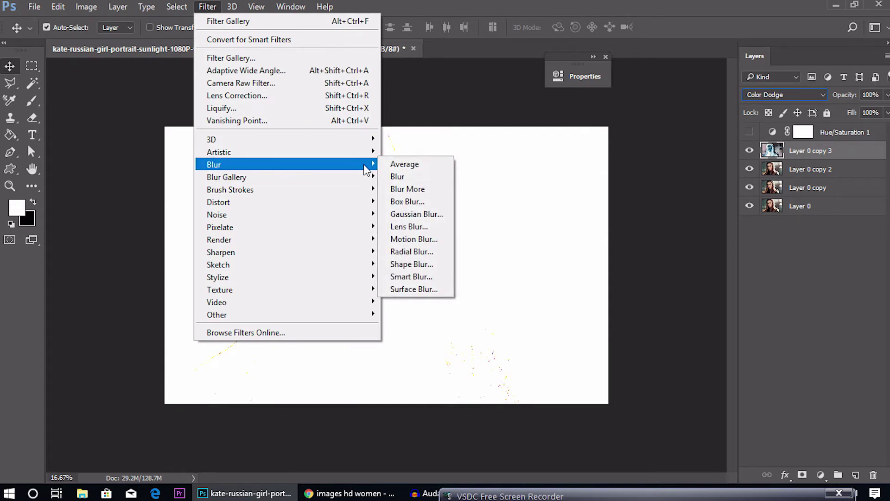
click(416, 215)
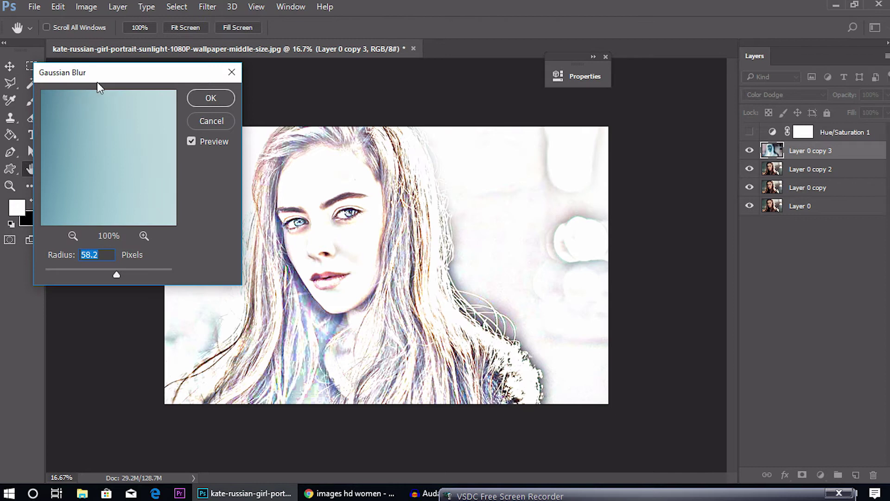
drag(105, 76, 355, 67)
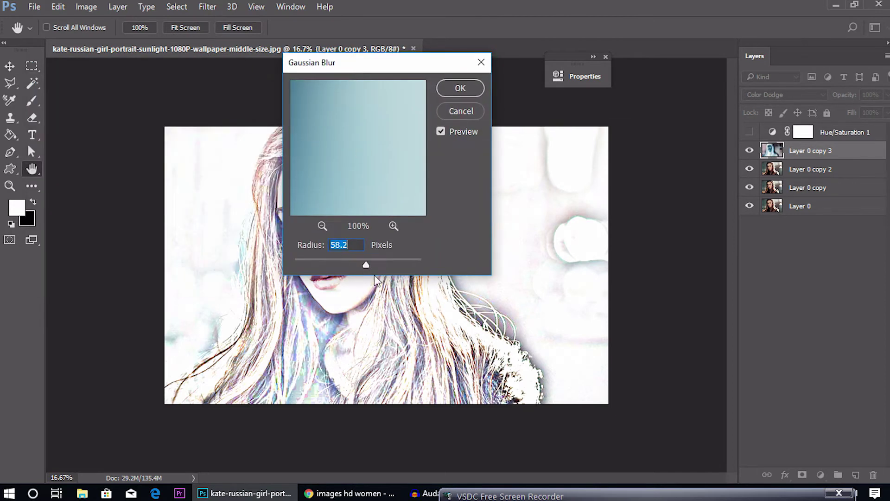
drag(363, 261, 354, 261)
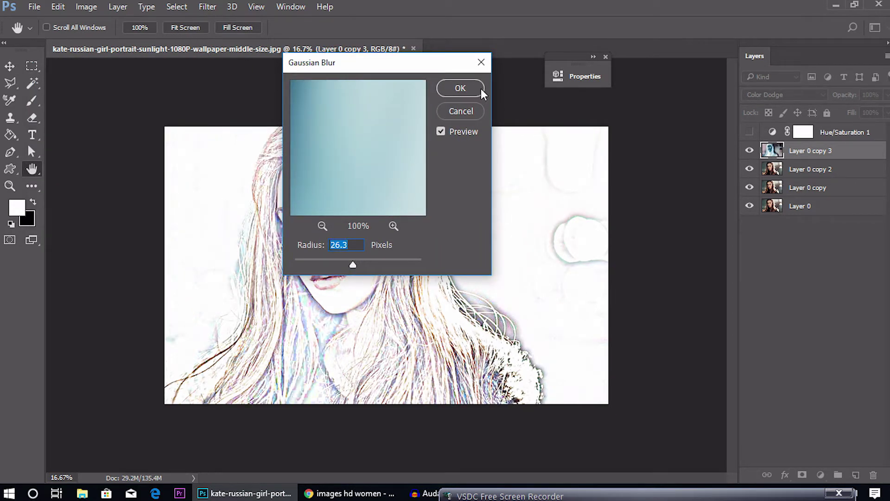
click(481, 63)
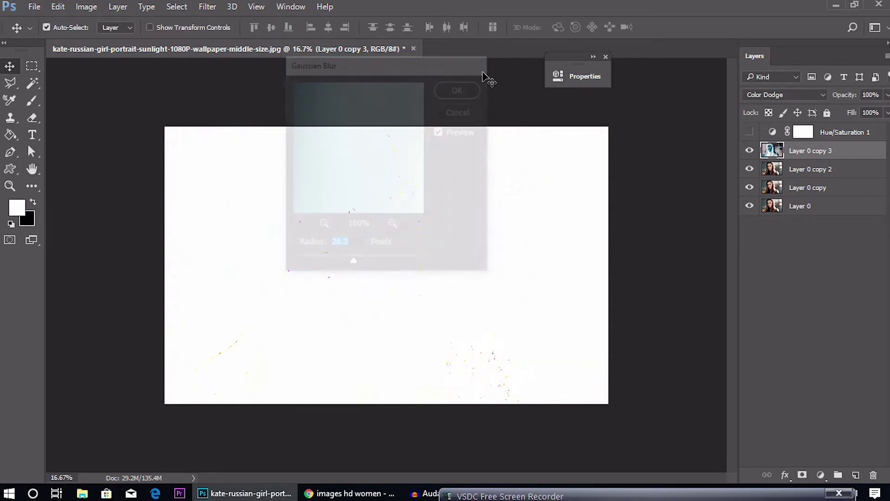
click(749, 132)
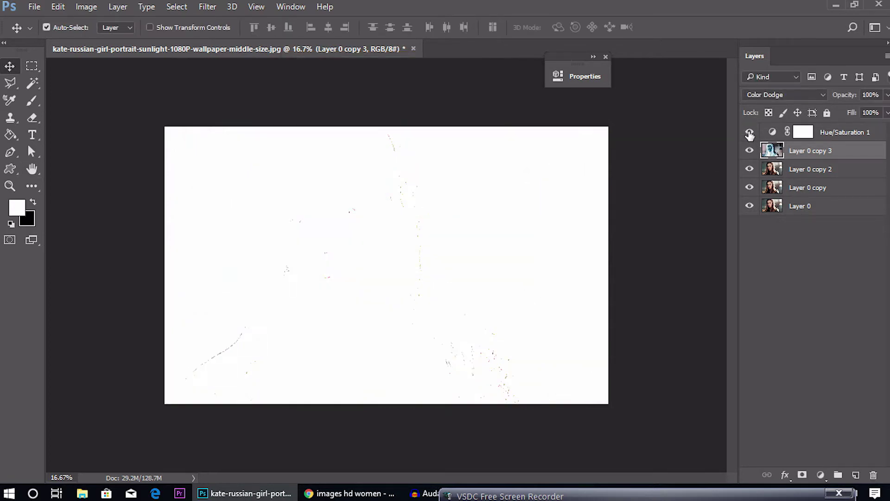
Apply a Gaussian Blur of about 38.7 pixels to Layer 0 copy 3
click(201, 6)
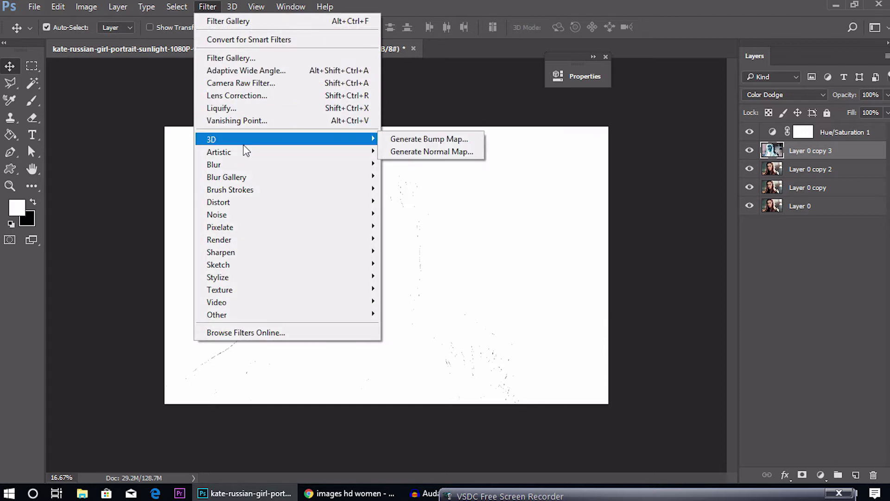
mouse_move(213, 164)
click(417, 213)
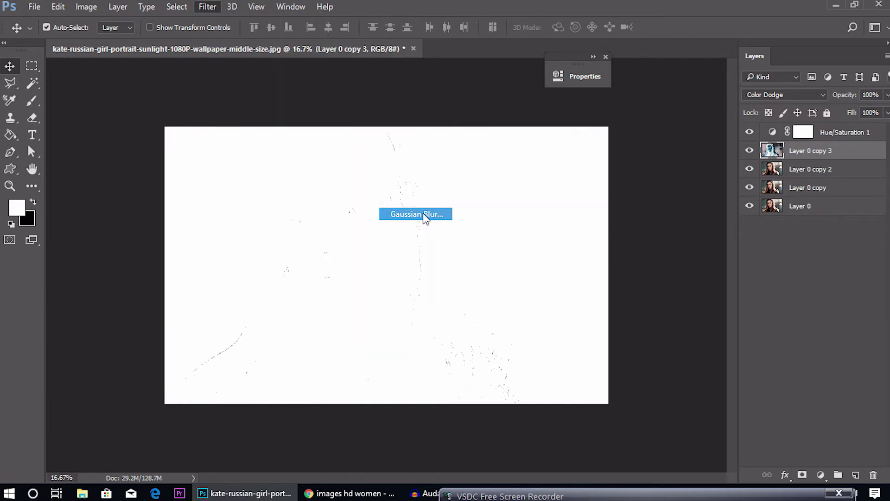
drag(386, 63, 586, 76)
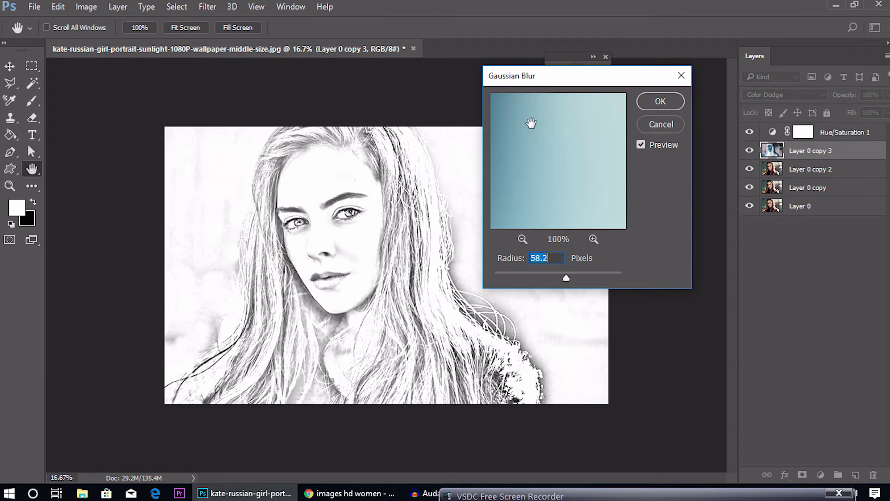
mouse_move(567, 278)
mouse_down()
mouse_move(545, 278)
mouse_move(568, 281)
mouse_move(560, 280)
mouse_up()
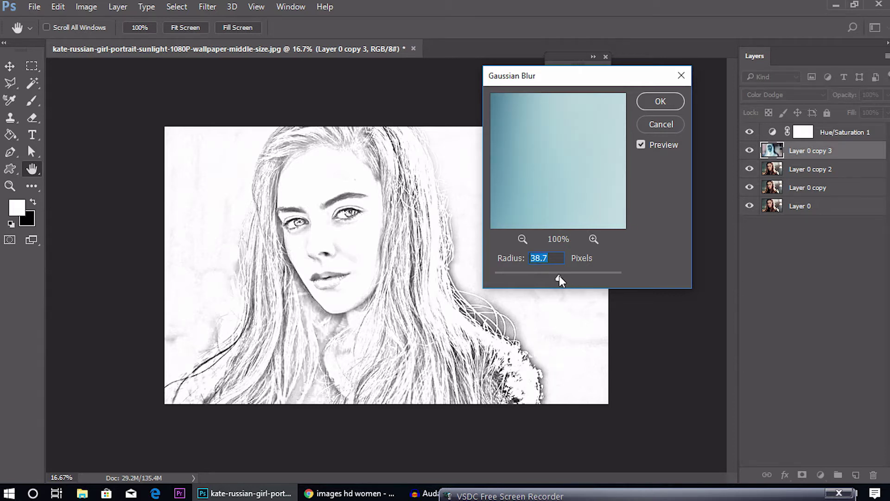
click(659, 103)
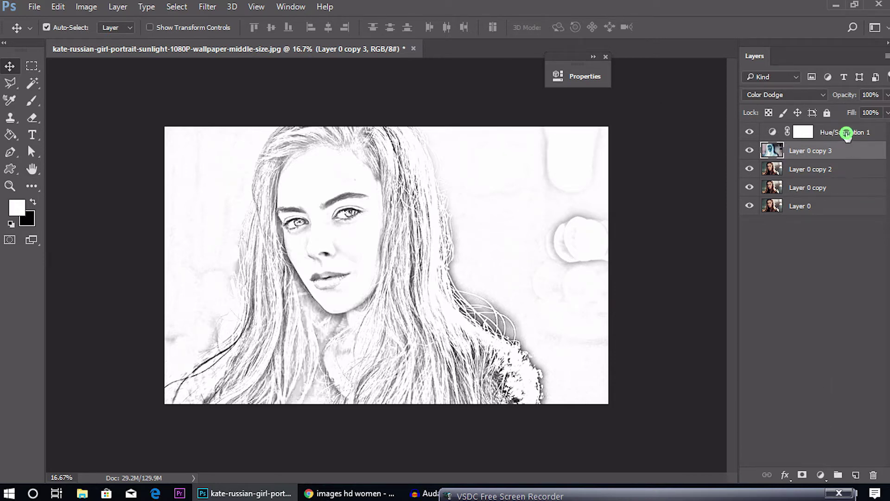
click(844, 132)
Add a Levels adjustment with input black at 85, then hide the top three sketch layers
click(821, 475)
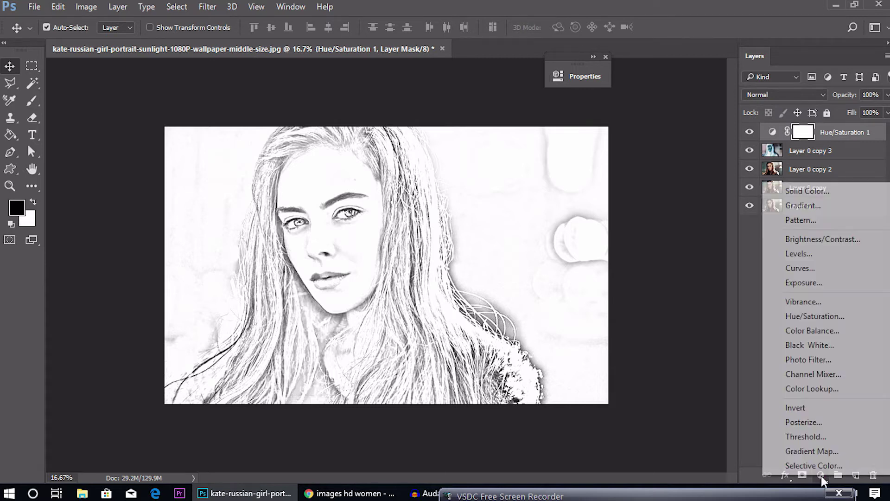
click(797, 253)
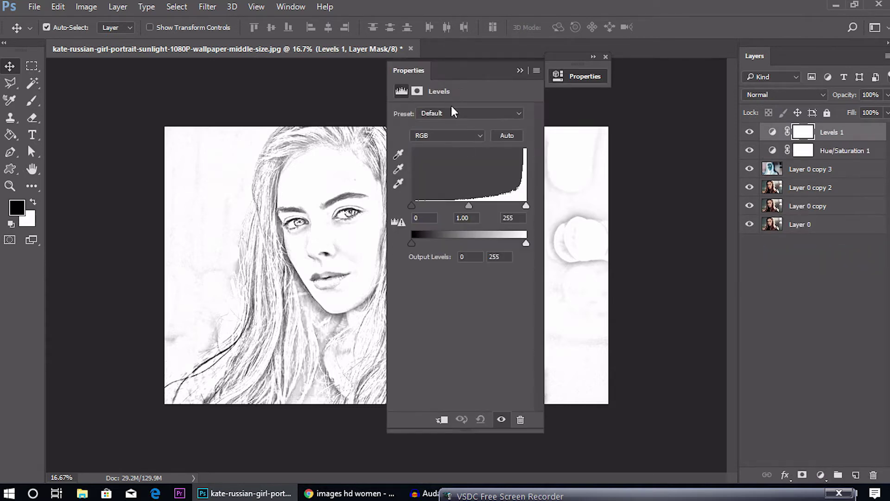
drag(413, 71, 544, 57)
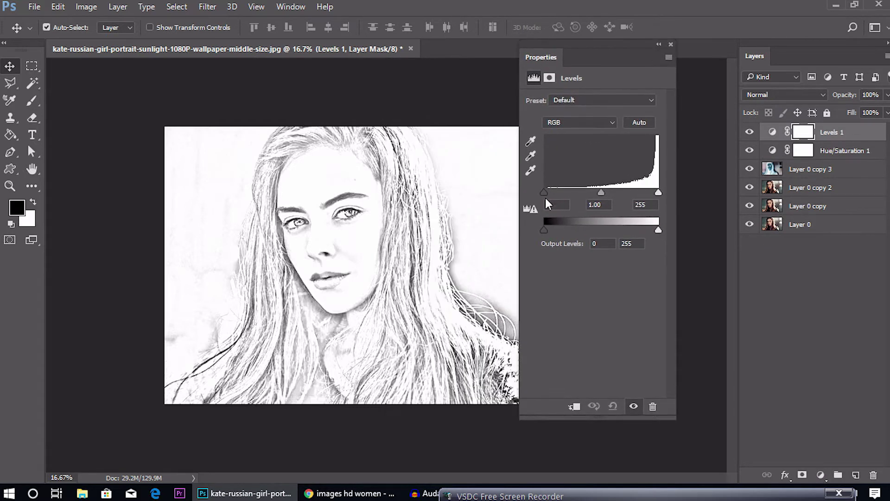
drag(545, 192, 583, 191)
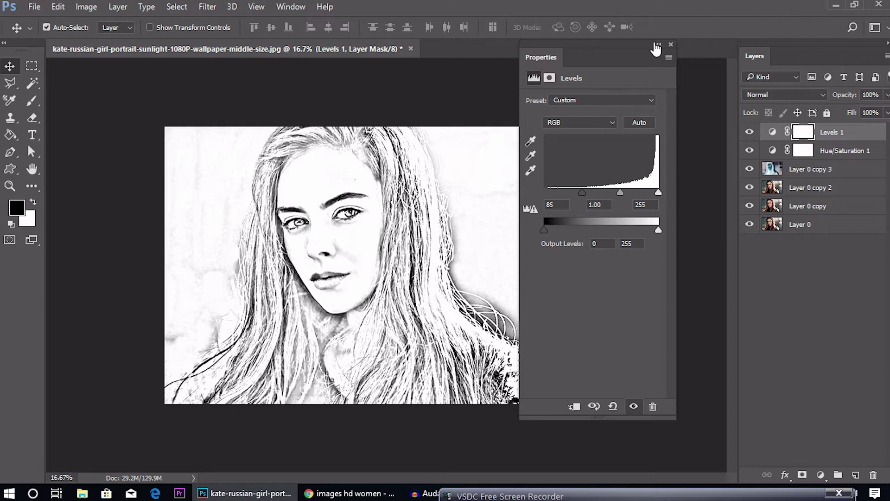
click(657, 44)
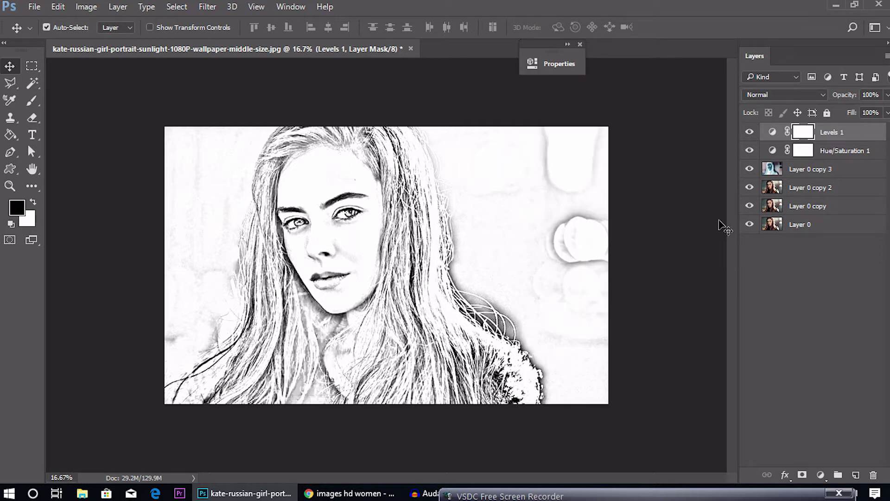
mouse_move(749, 169)
mouse_down()
mouse_move(751, 141)
mouse_move(750, 168)
mouse_up()
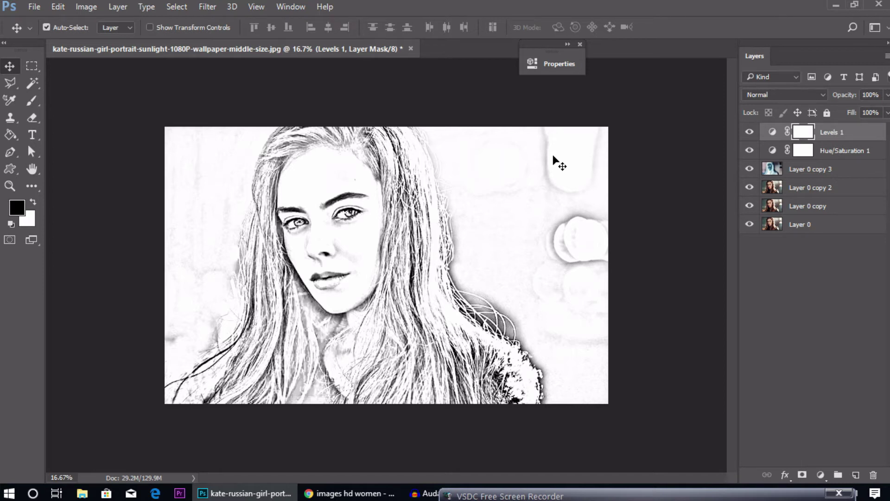
drag(749, 132, 750, 169)
Select Layer 0 copy 2 and preview it in the Filter Gallery without applying anything
click(804, 193)
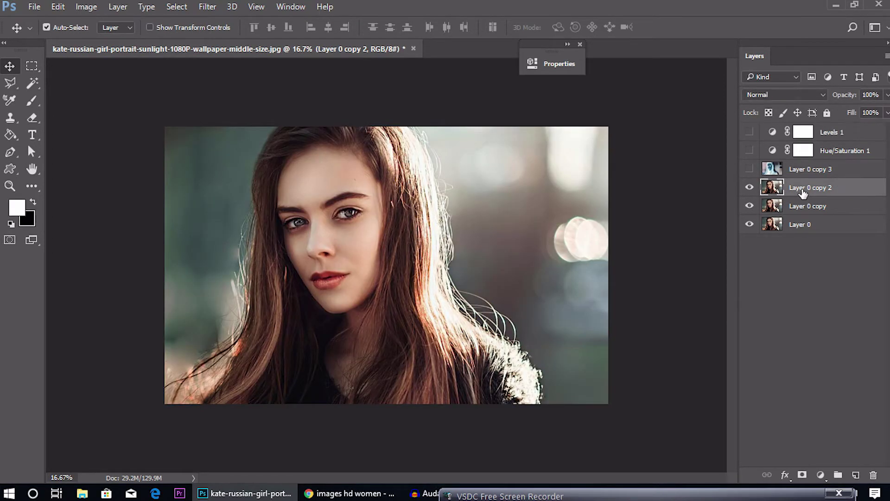
click(207, 7)
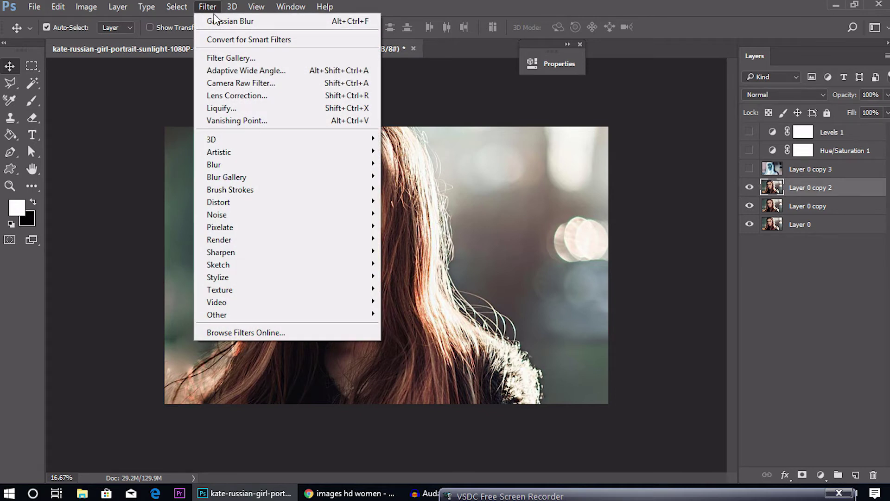
click(232, 58)
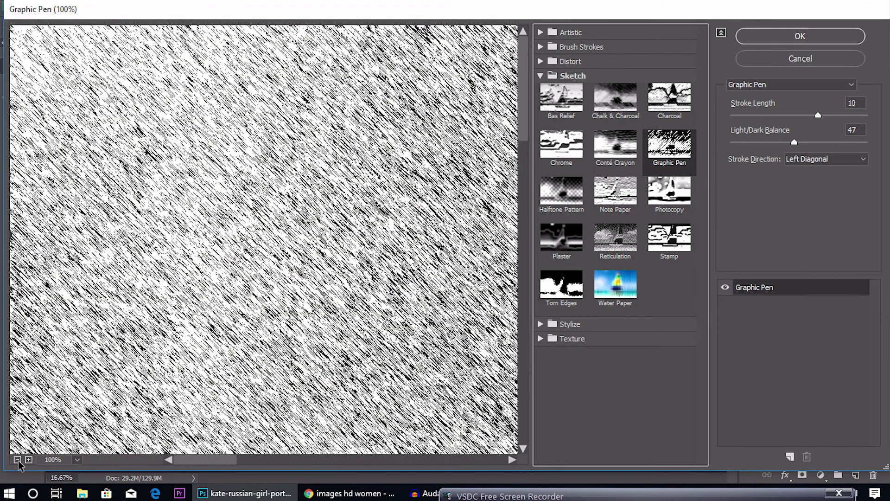
click(17, 460)
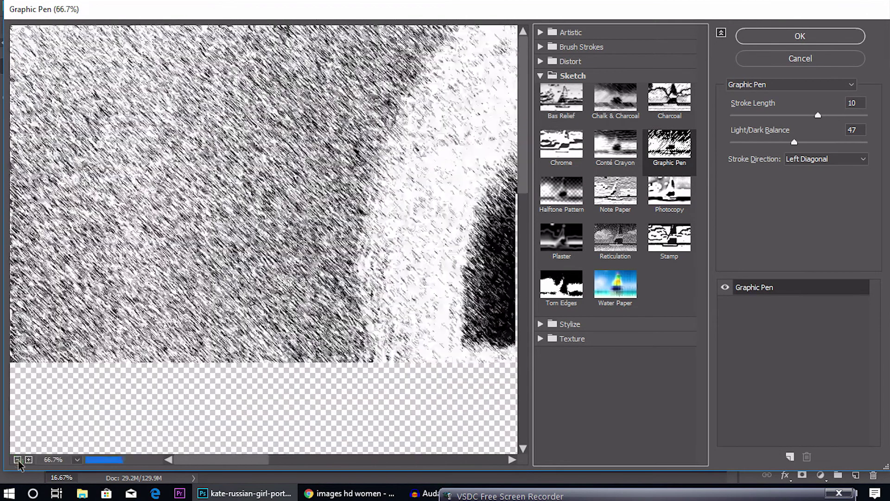
click(17, 459)
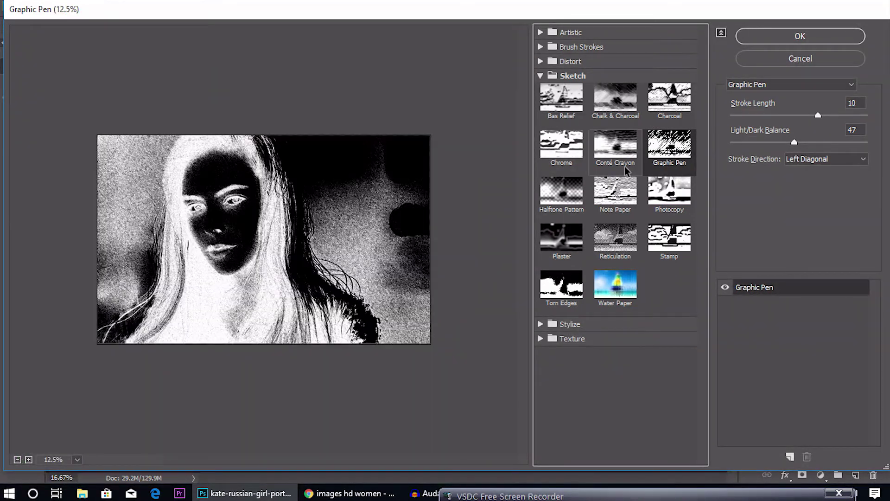
click(763, 60)
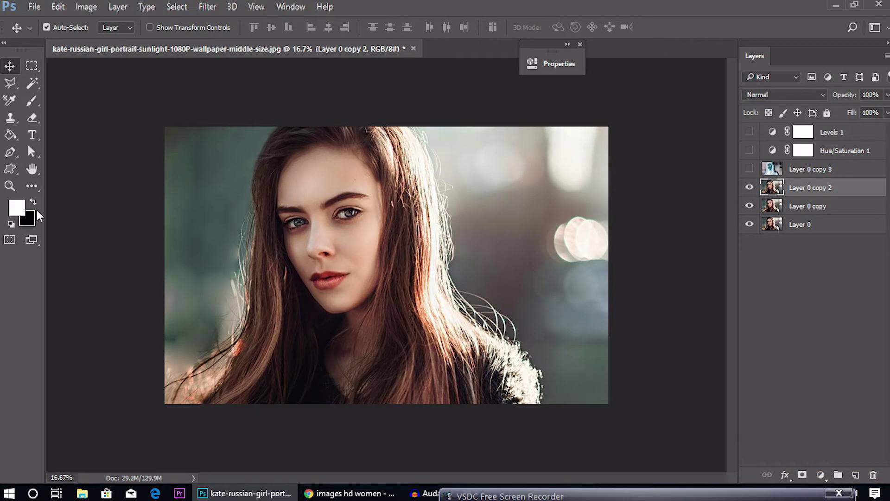
Apply Graphic Pen to Layer 0 copy 2 with stroke length 9, balance 51, Right Diagonal
click(207, 6)
click(229, 59)
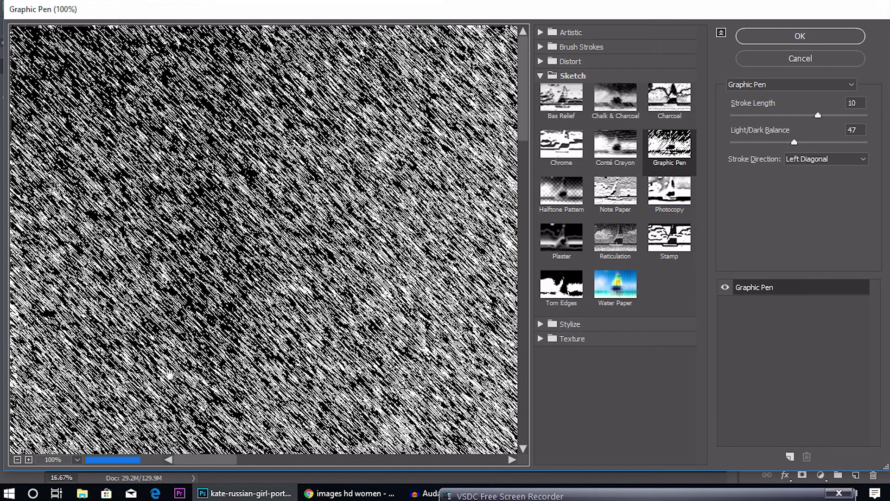
click(17, 459)
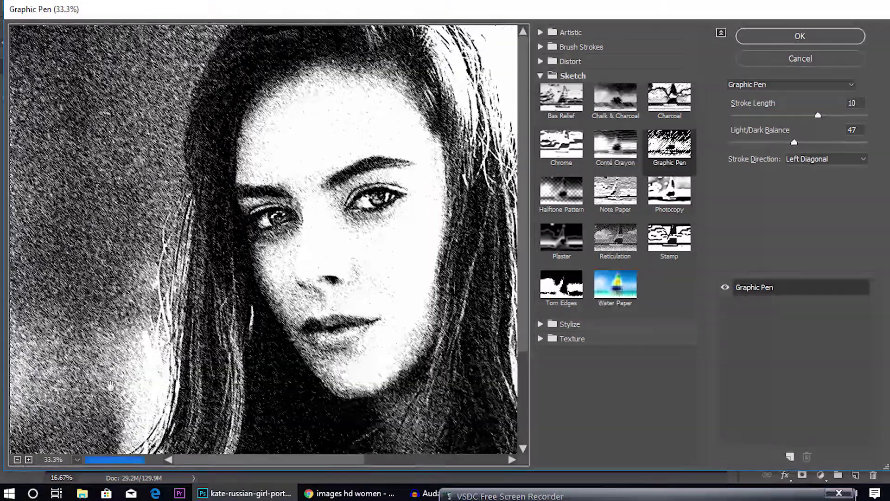
drag(332, 256, 276, 293)
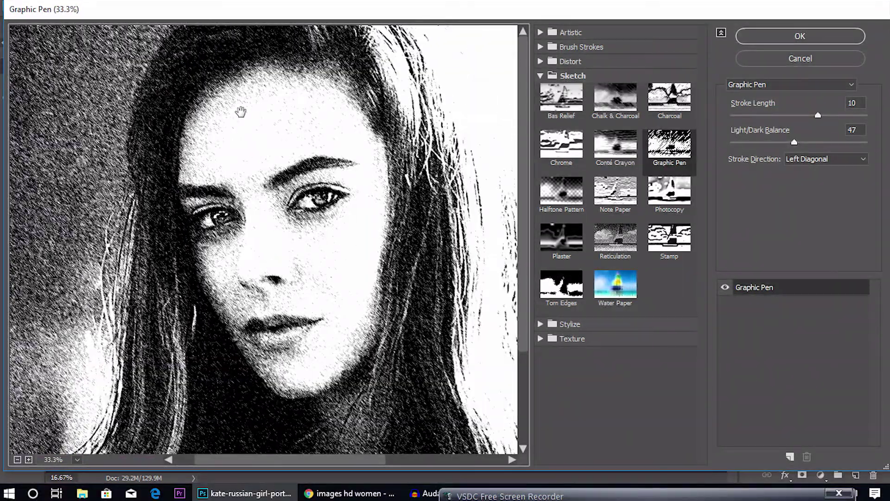
mouse_move(795, 143)
mouse_down()
mouse_move(806, 143)
mouse_move(781, 144)
mouse_move(793, 142)
mouse_up()
mouse_move(818, 115)
mouse_down()
mouse_move(789, 113)
mouse_move(810, 117)
mouse_move(760, 144)
mouse_move(800, 143)
mouse_up()
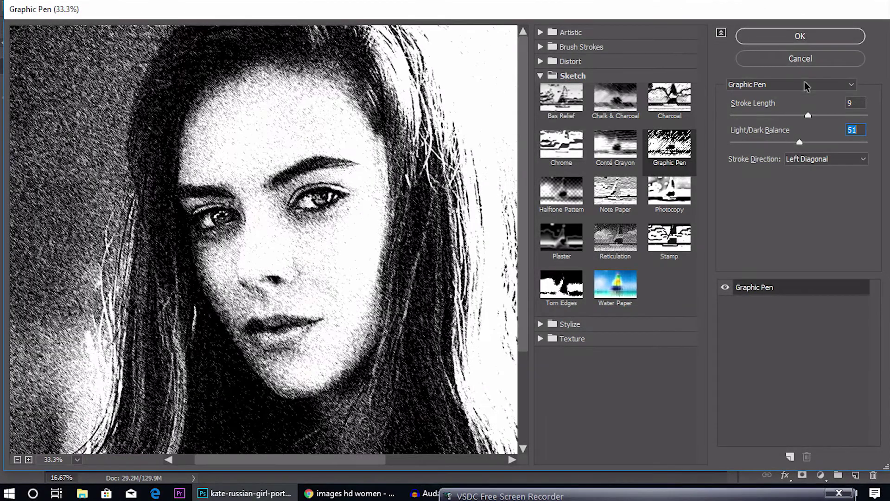
drag(806, 37, 817, 163)
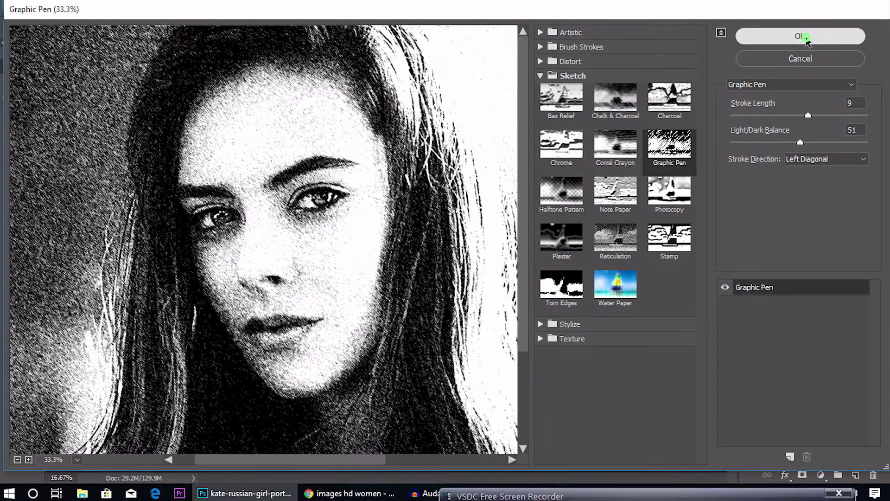
click(818, 161)
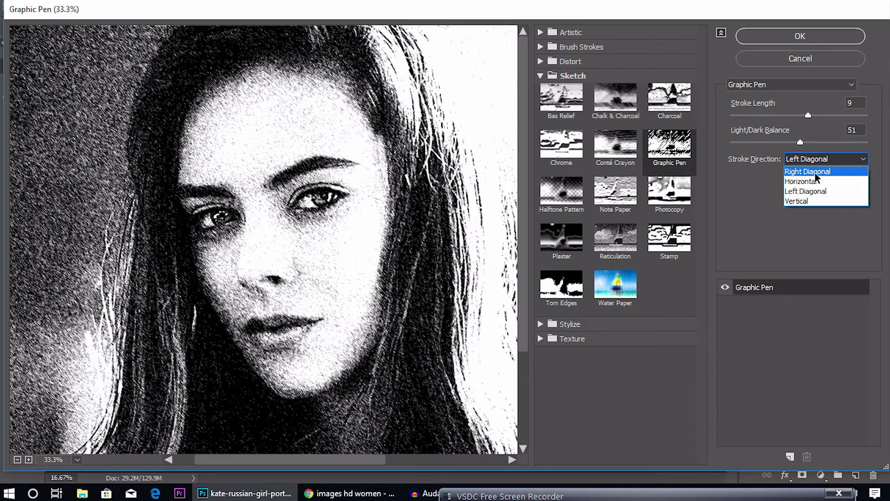
click(816, 172)
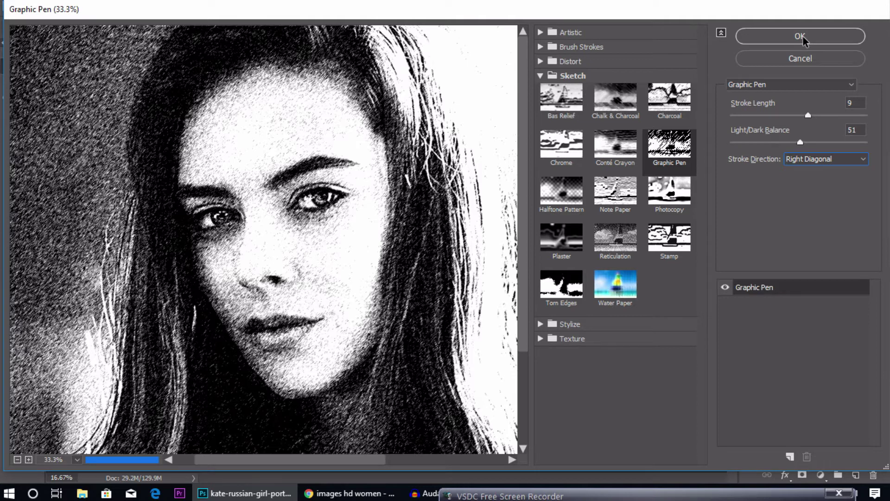
click(803, 38)
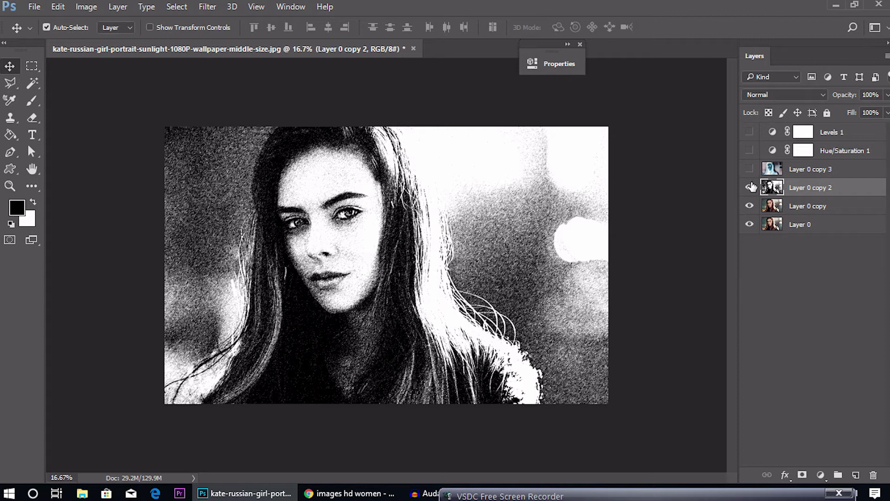
Hide Layer 0 copy 2 and apply a Left Diagonal Graphic Pen filter to Layer 0 copy
click(749, 187)
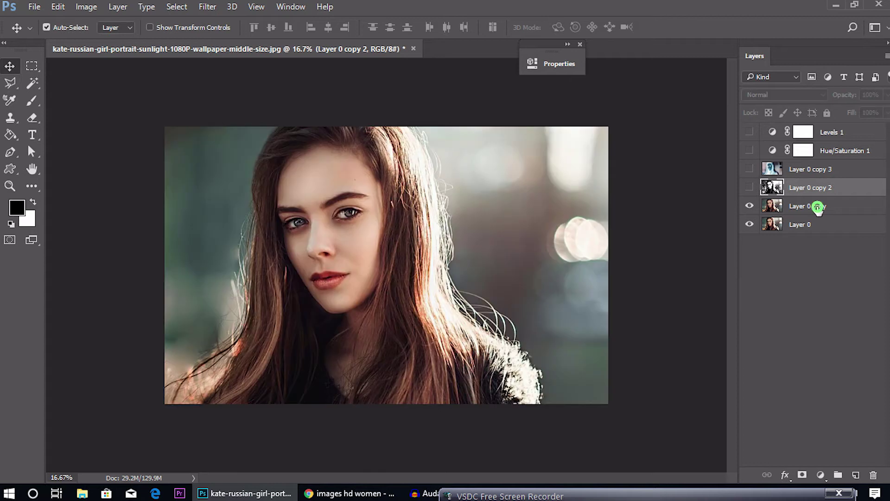
click(818, 207)
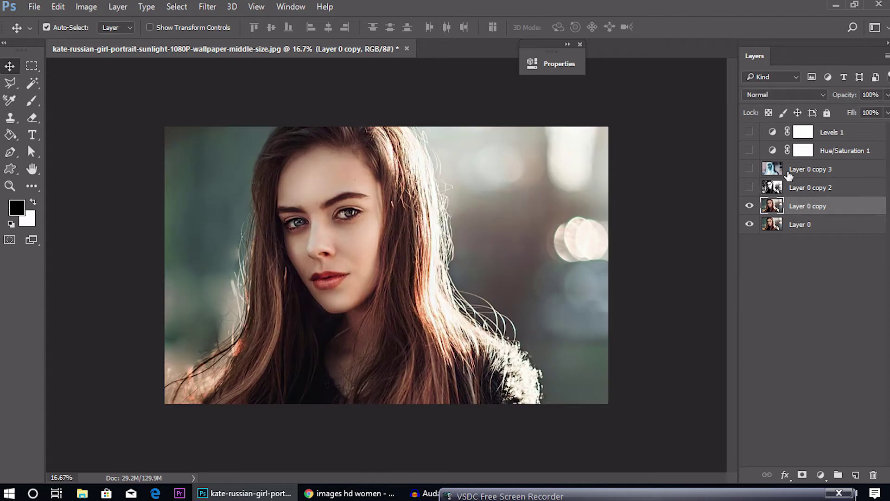
click(206, 8)
click(230, 60)
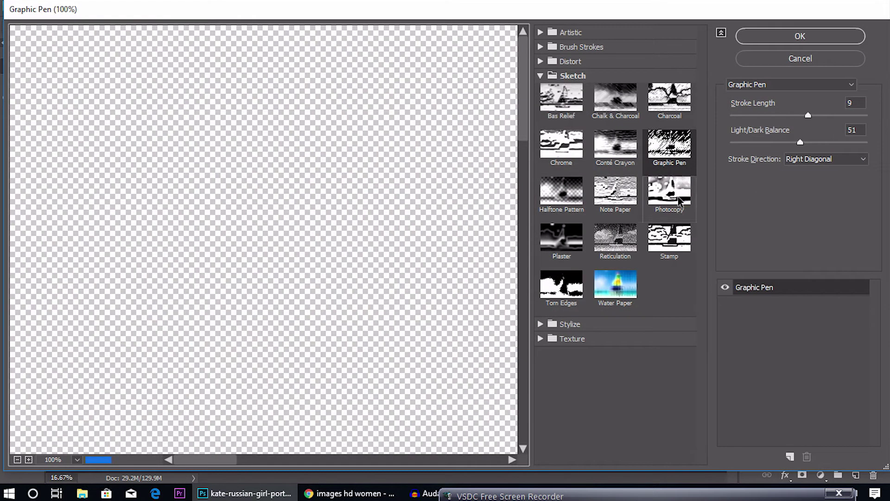
click(810, 159)
click(806, 191)
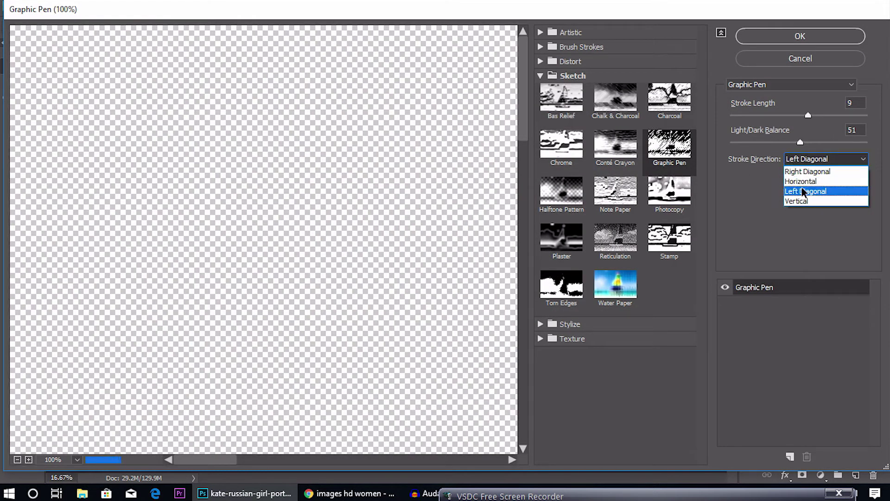
click(802, 37)
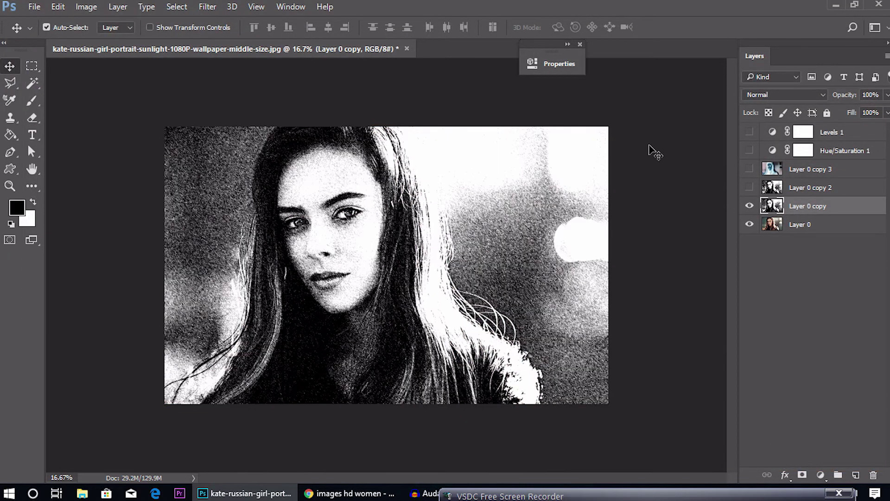
Compare the two pen textures and set Layer 0 copy to Soft Light blending
click(750, 187)
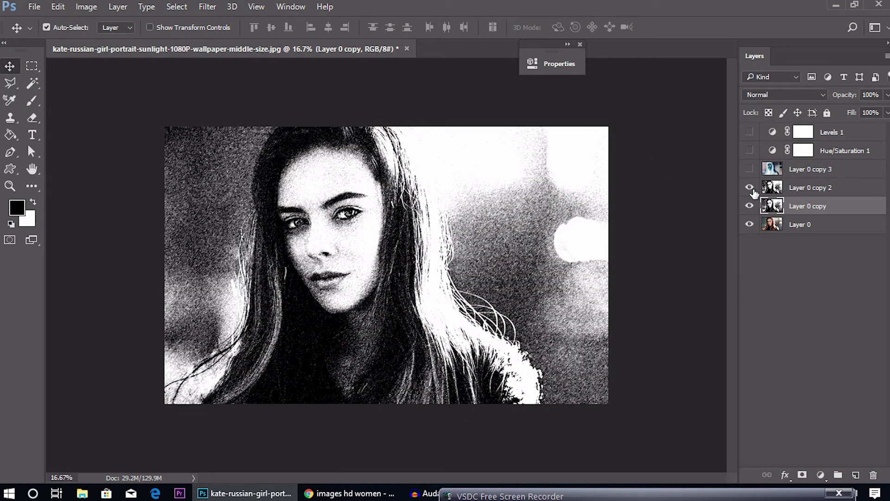
click(811, 188)
click(795, 210)
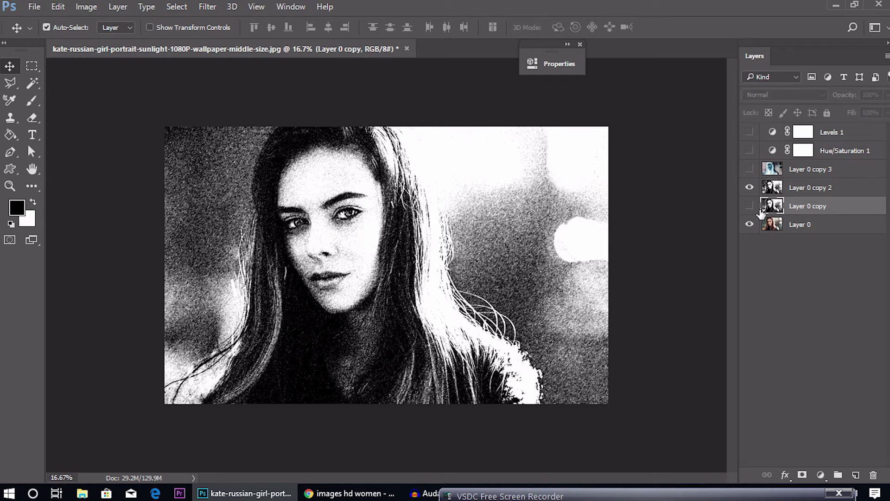
click(750, 187)
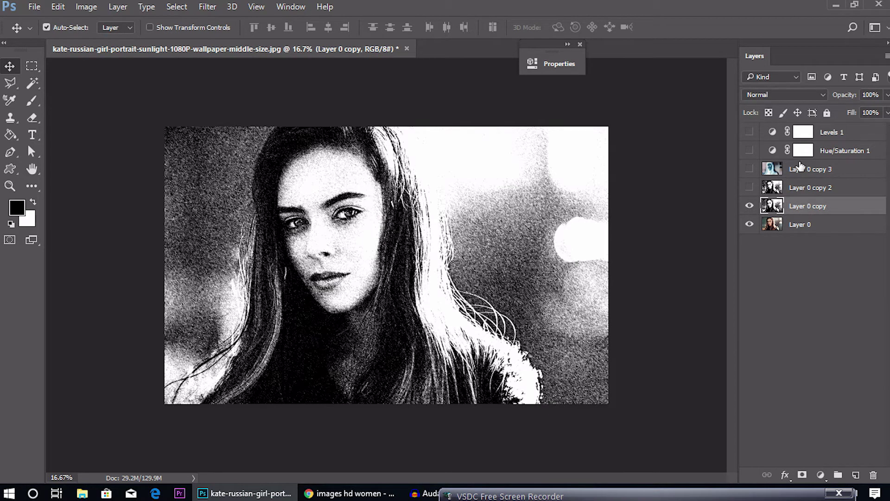
click(772, 94)
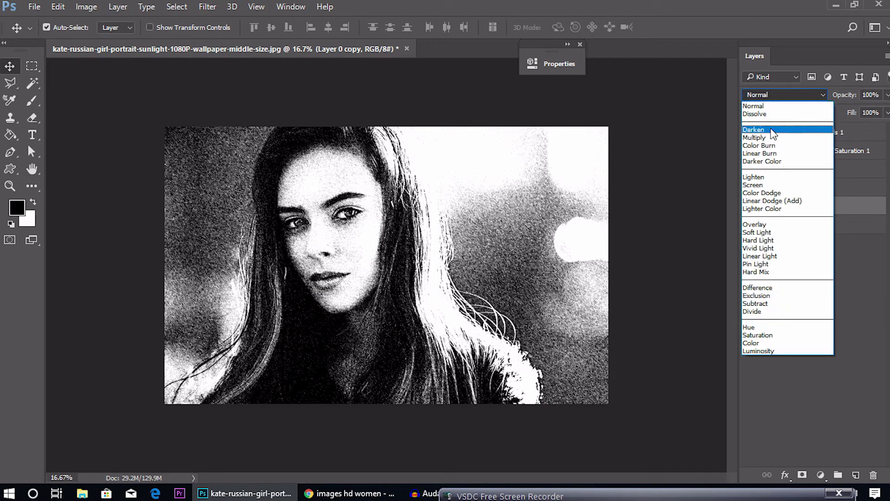
click(767, 232)
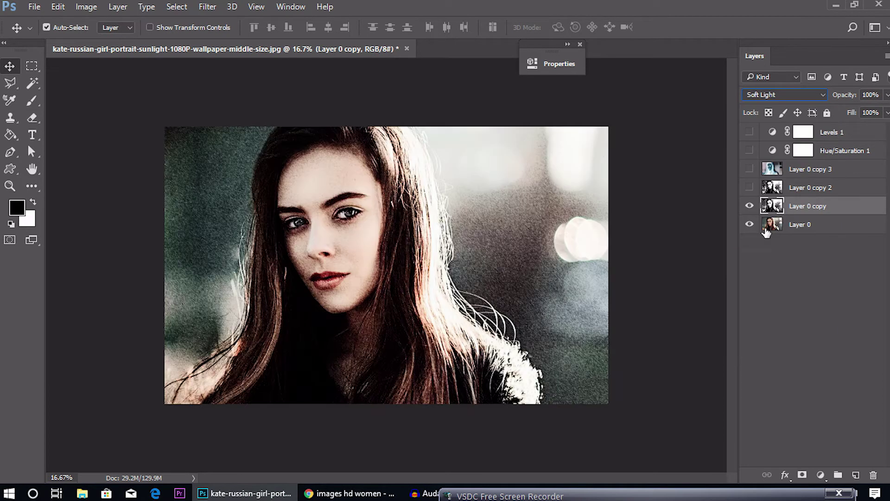
Show Layer 0 copy 2 in Soft Light mode, zoom out, and reveal Layer 0 copy 3
key(ctrl)
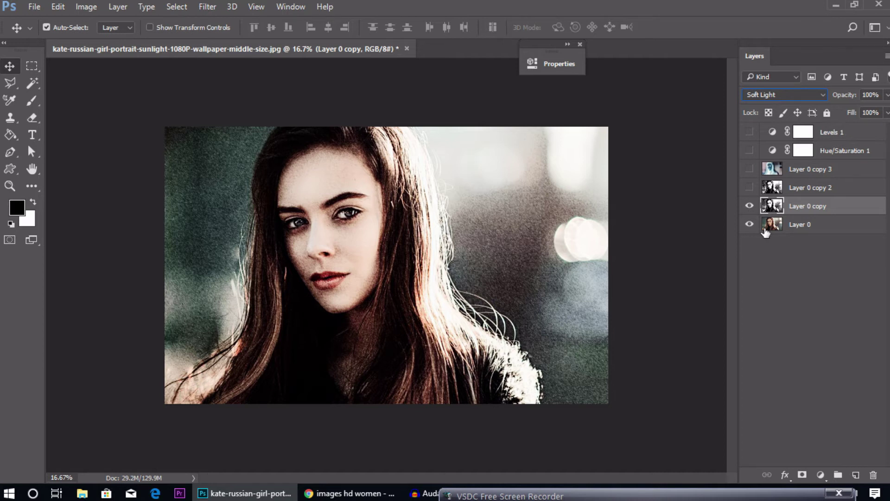
scroll(348, 204, up, 2)
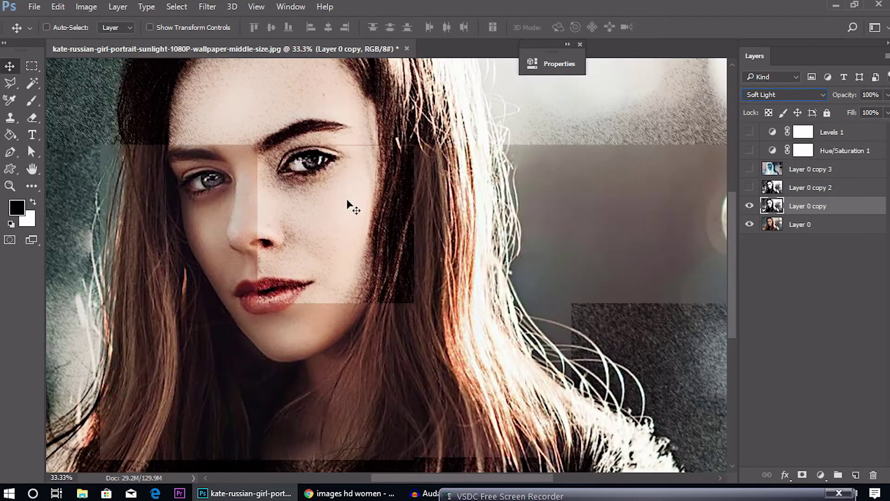
scroll(347, 204, up, 1)
key(ctrl)
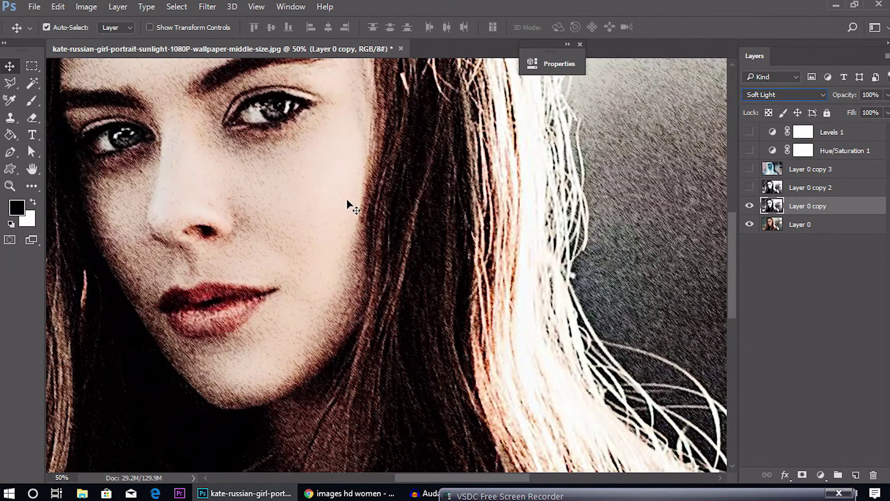
click(796, 188)
click(750, 187)
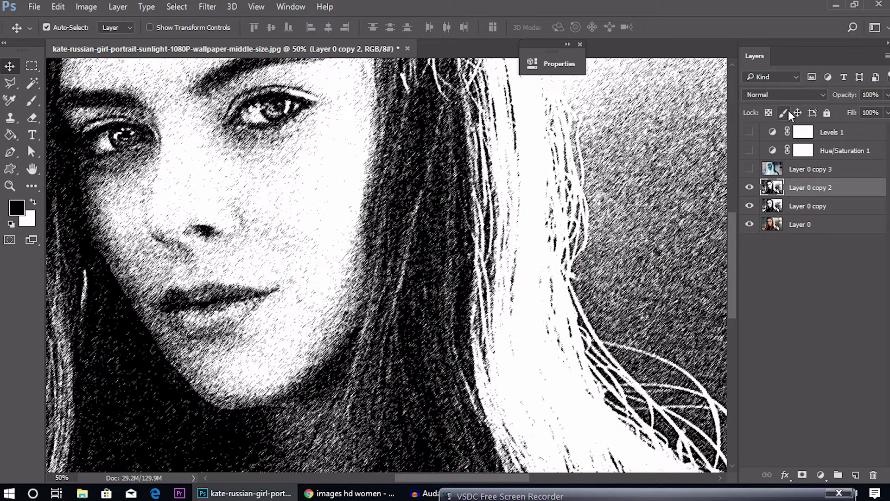
click(789, 94)
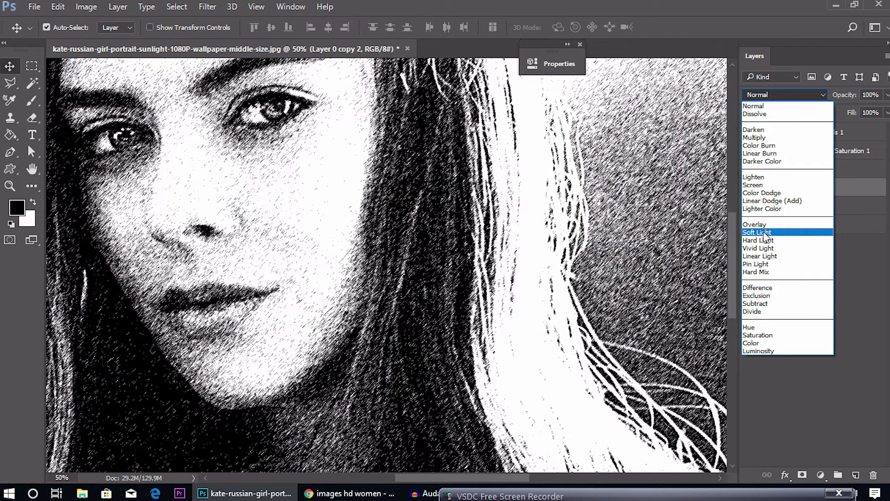
click(766, 232)
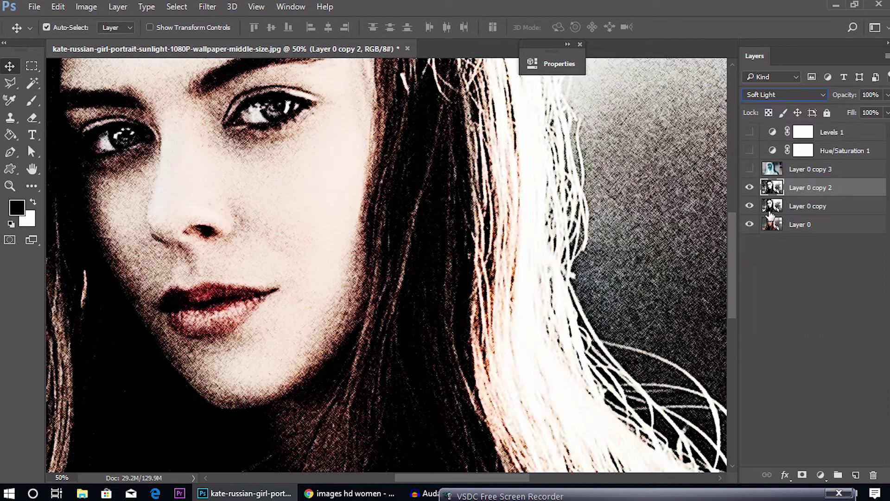
key(ctrl+minus)
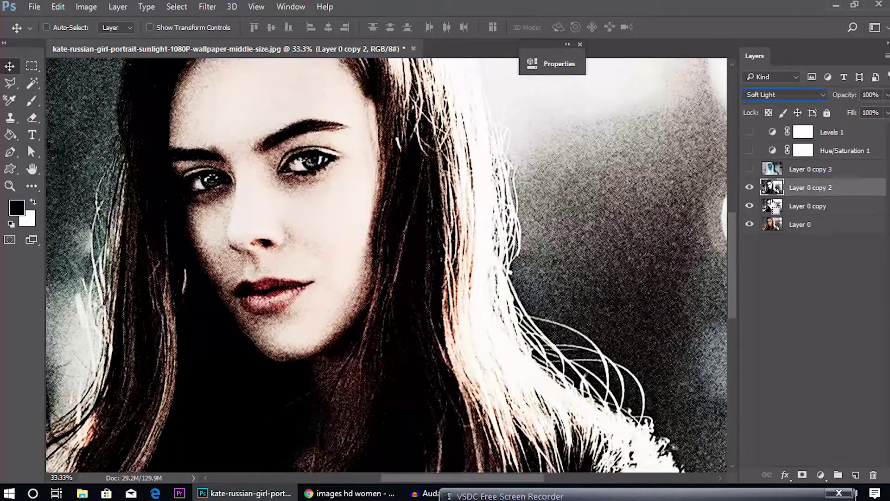
key(ctrl+minus)
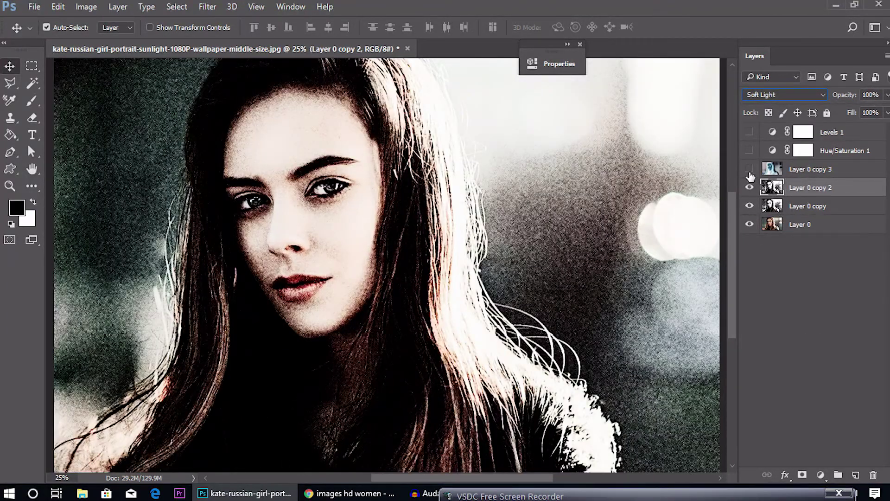
click(750, 169)
Lower Layer 0 copy 3's opacity and compare the image with that layer hidden and shown
click(812, 169)
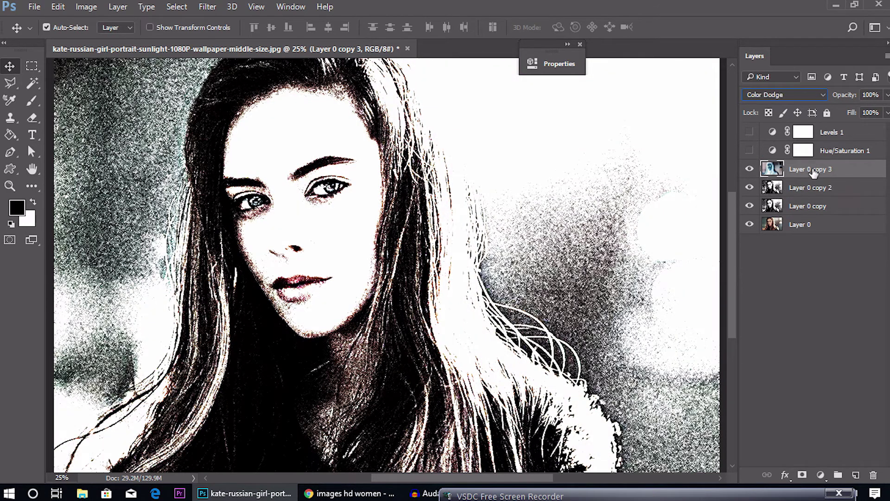
click(888, 94)
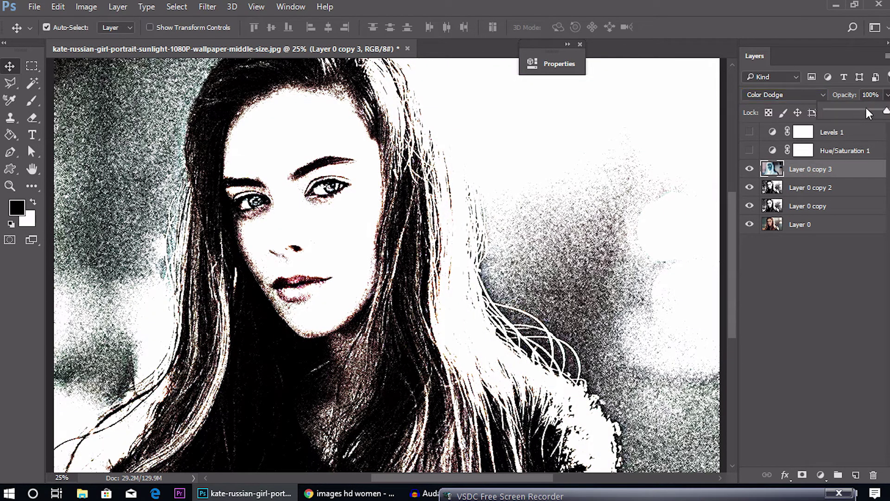
click(852, 111)
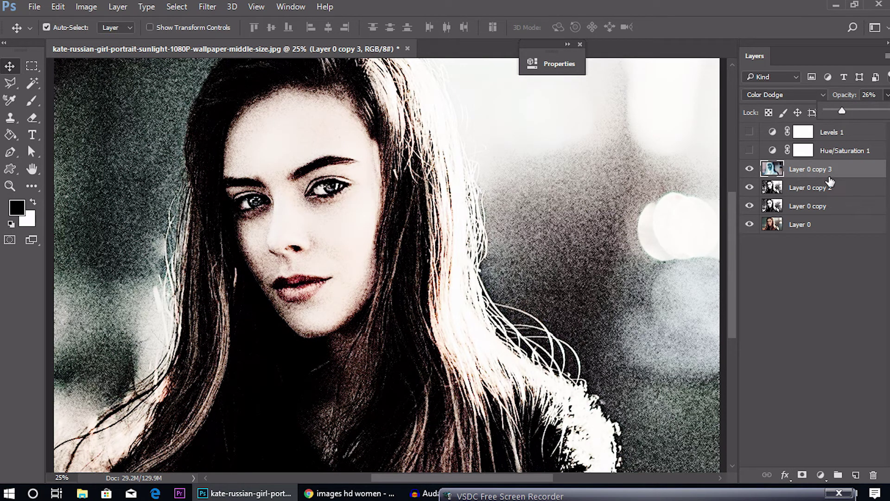
click(807, 265)
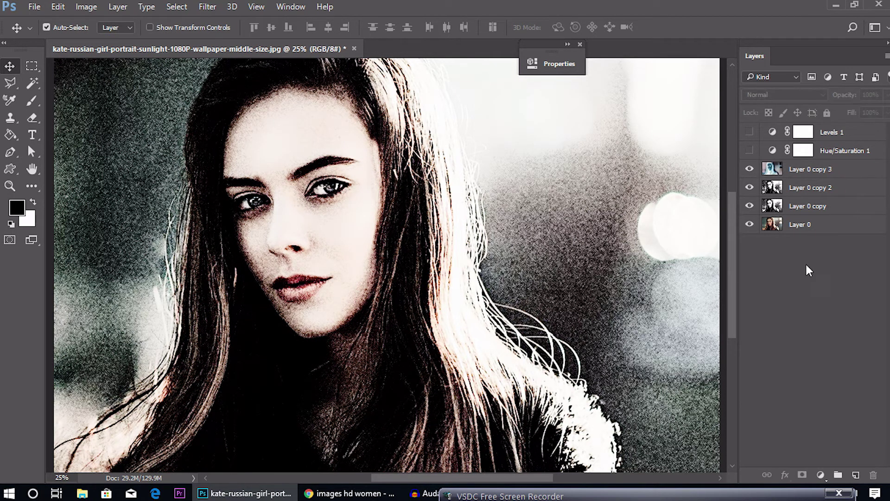
click(751, 170)
click(752, 171)
click(751, 170)
click(751, 169)
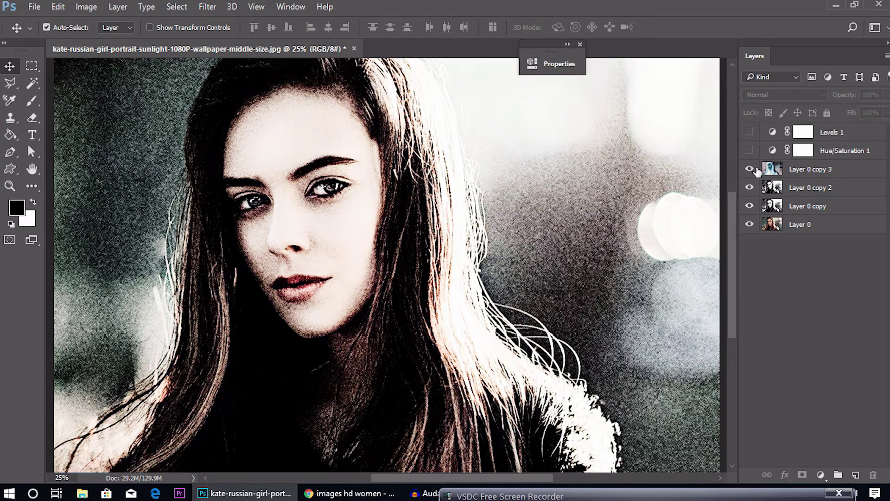
Fine-tune Layer 0 copy 3's opacity to 26%, briefly toggling Hue/Saturation 1
click(835, 171)
click(750, 151)
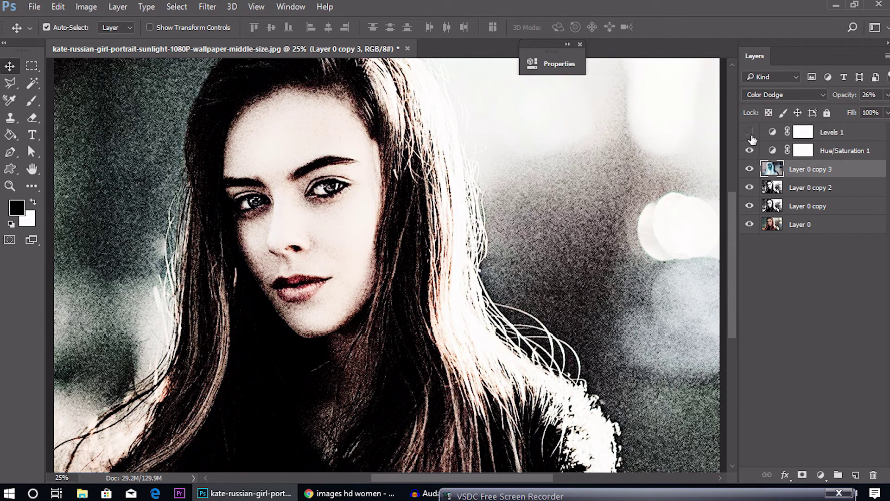
click(750, 151)
click(887, 94)
drag(852, 107, 843, 110)
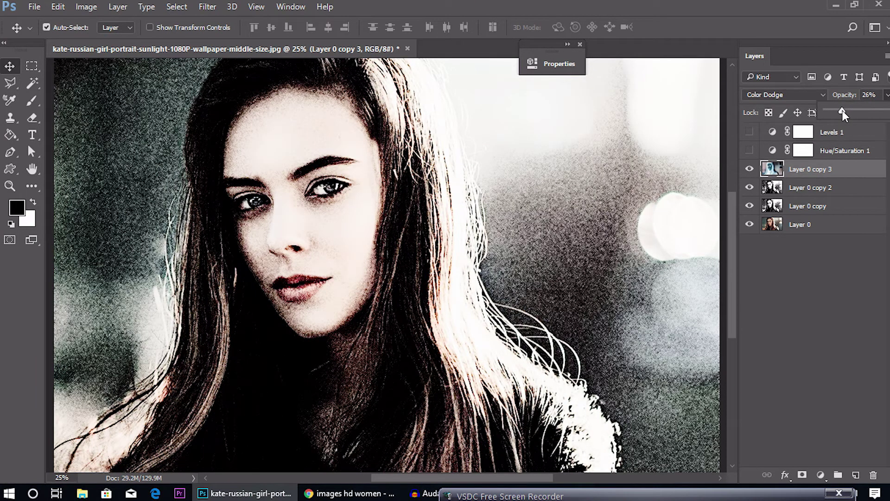
click(814, 275)
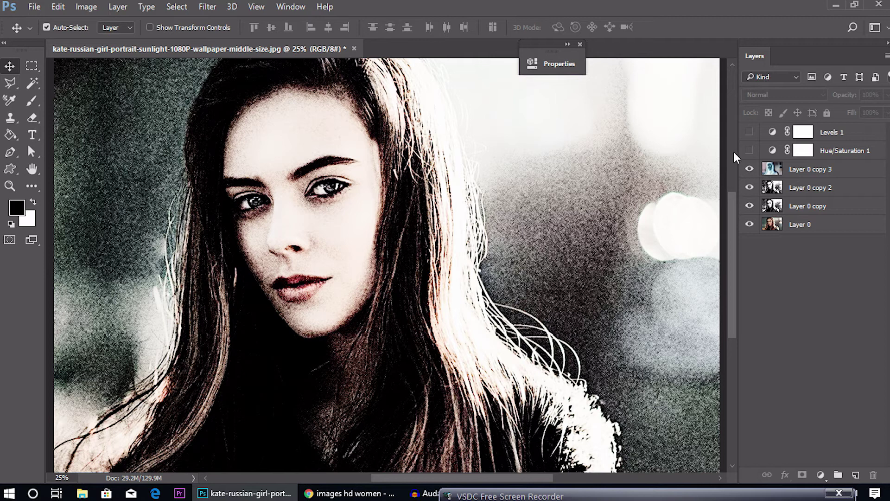
Recheck Layer 0 copy 3, then switch on Hue/Saturation 1 and Levels 1 for black and white
click(752, 170)
click(751, 170)
click(751, 169)
click(834, 171)
click(749, 150)
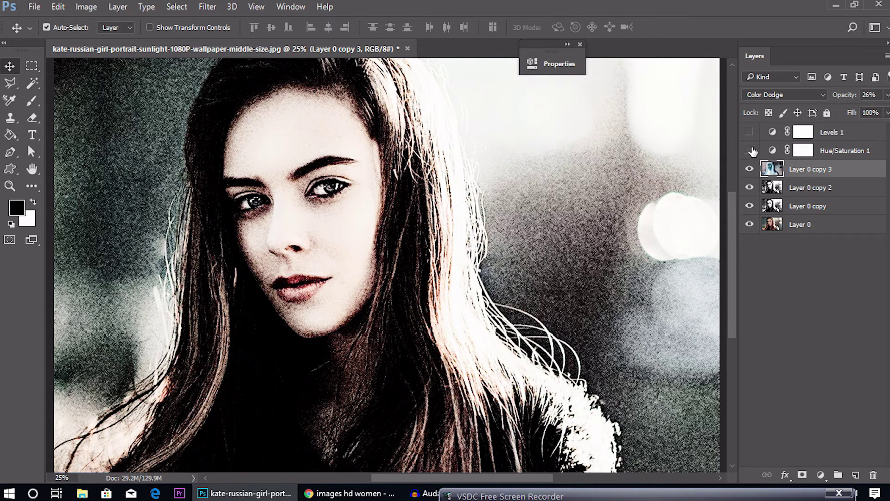
click(750, 132)
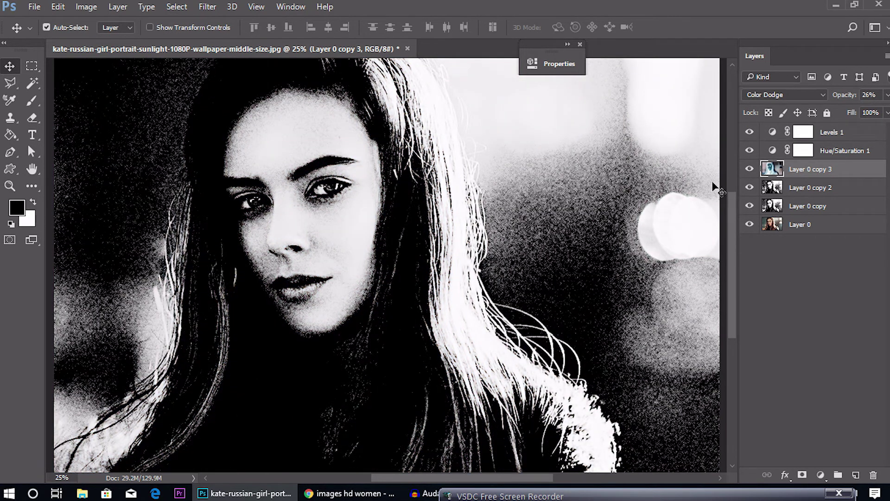
Lower the Hue/Saturation 1 opacity and set Levels 1 opacity to 32%
key(ctrl+minus)
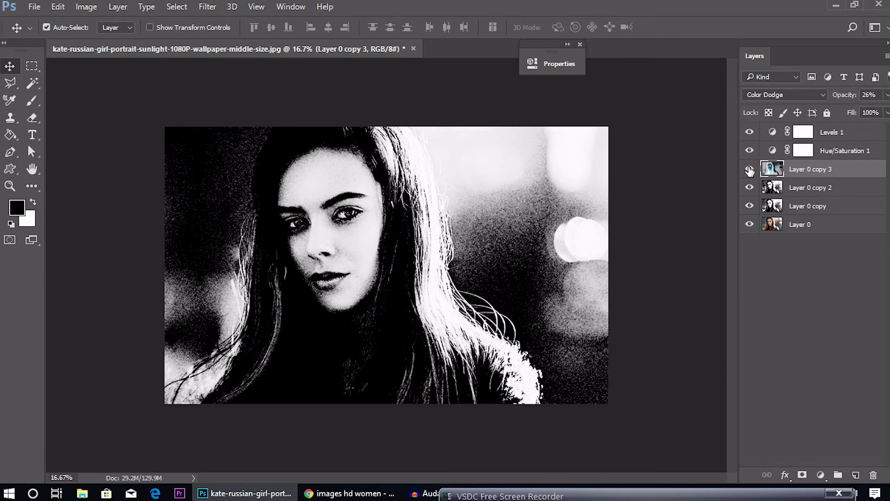
click(771, 150)
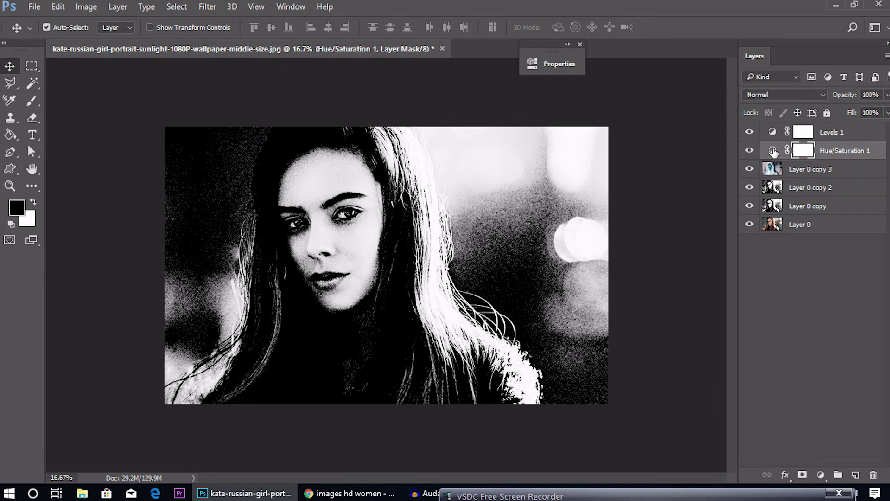
mouse_move(886, 95)
mouse_down()
mouse_move(848, 113)
mouse_move(881, 112)
mouse_up()
click(852, 136)
mouse_move(887, 94)
mouse_down()
mouse_move(883, 112)
mouse_move(851, 113)
mouse_up()
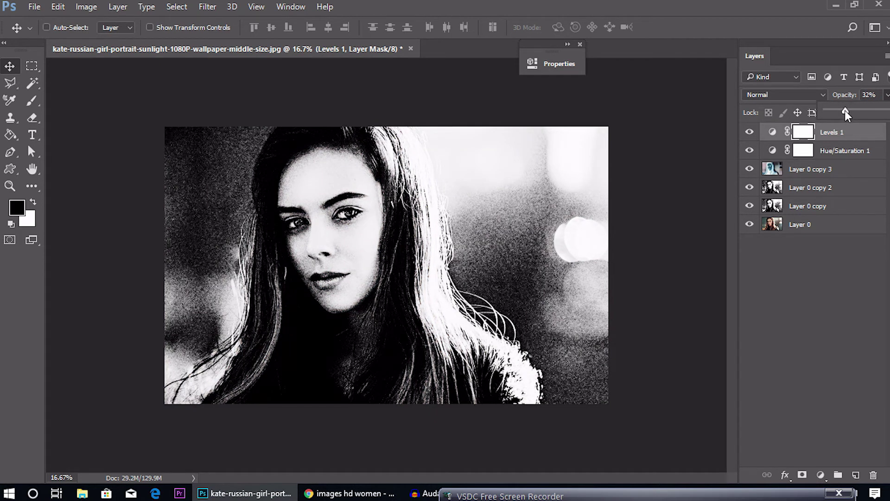
Compare layer visibility, leaving Layer 0 copy 2 hidden and Layer 0 copy visible
key(ctrl+plus)
key(ctrl+plus)
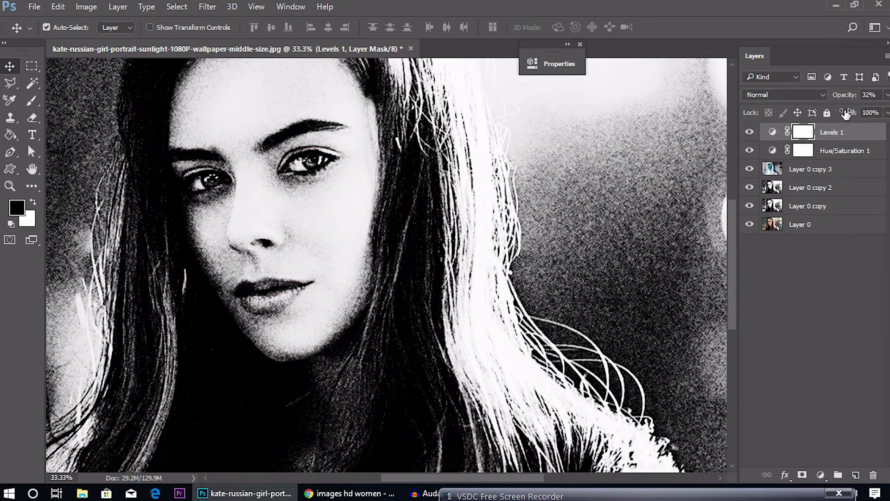
key(ctrl+minus)
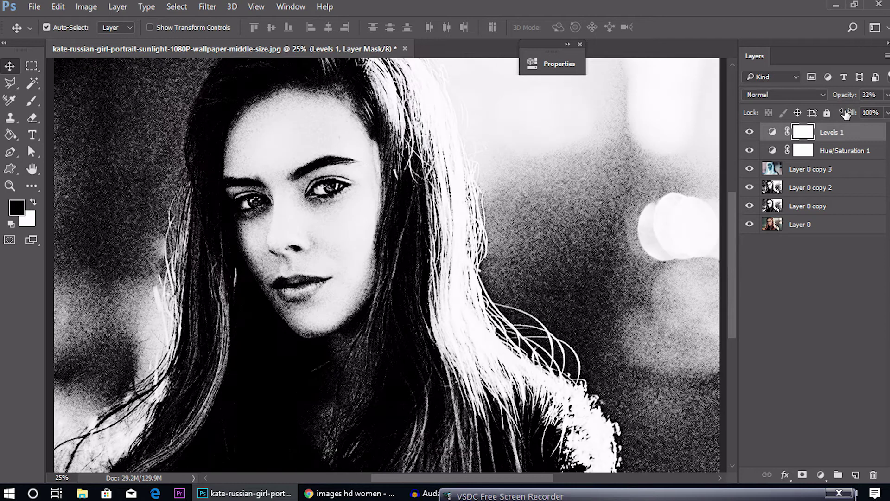
click(750, 187)
click(750, 206)
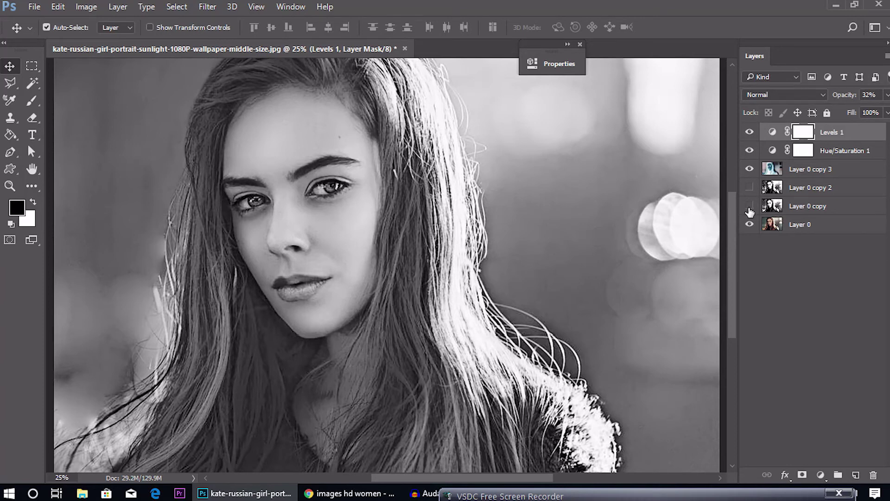
click(750, 207)
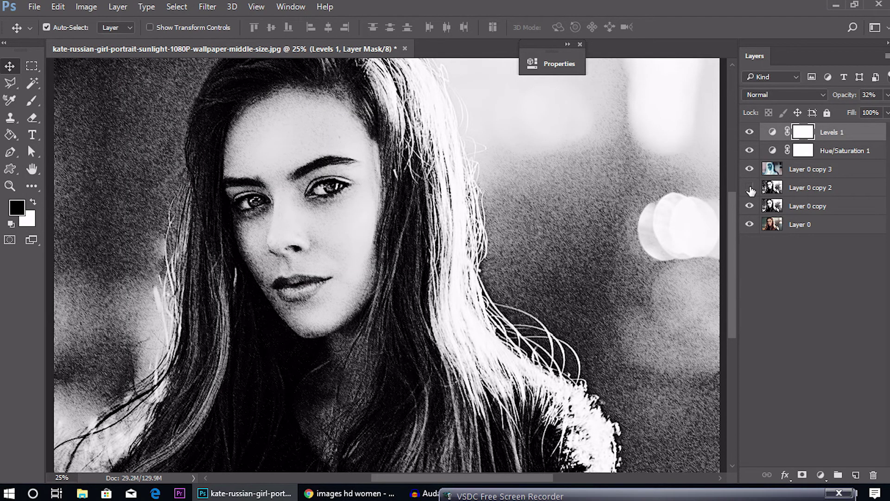
click(750, 187)
click(750, 188)
Review the Levels 1 settings, then raise its opacity to 61%
double_click(772, 133)
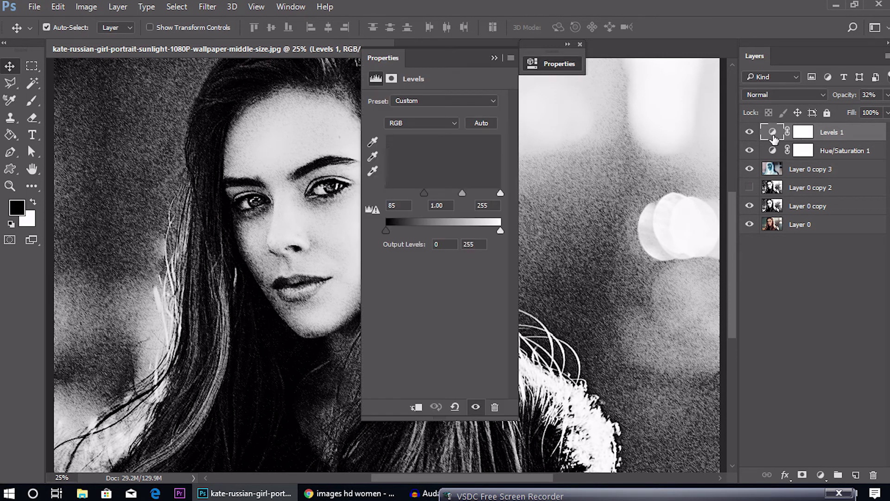
click(494, 57)
click(888, 95)
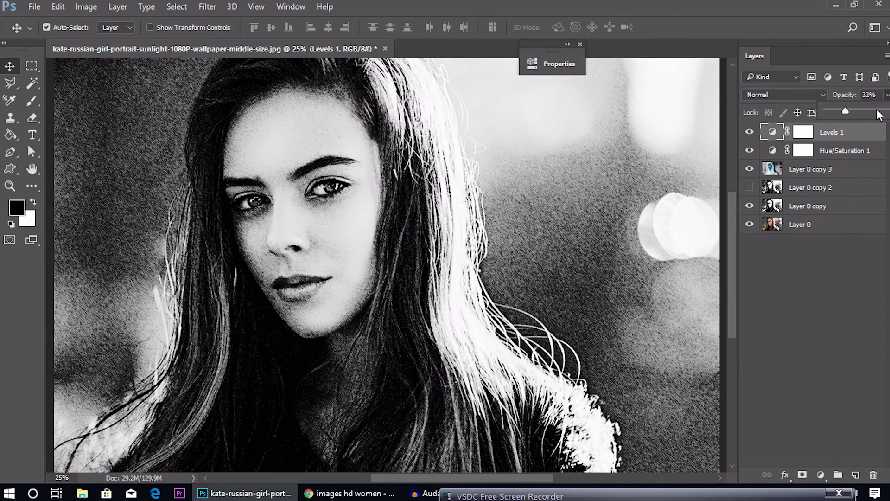
drag(845, 111, 864, 114)
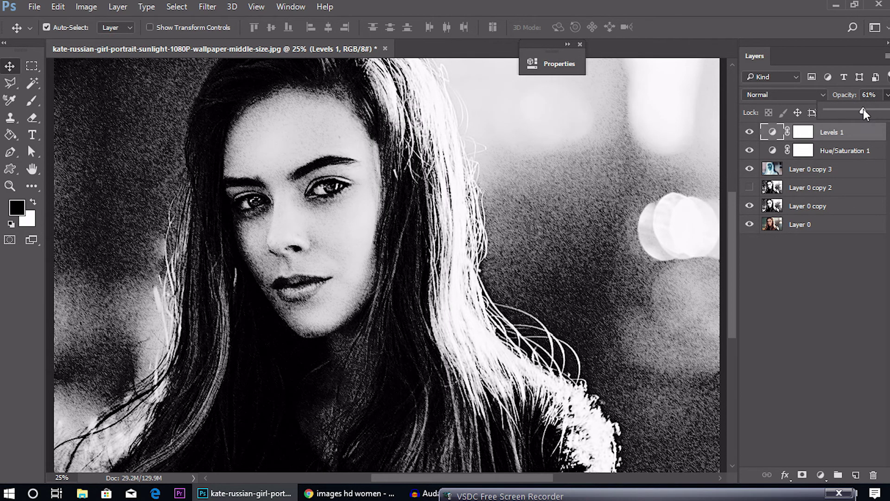
Show Layer 0 copy 2 and hide Hue/Saturation 1 to restore colour
click(750, 188)
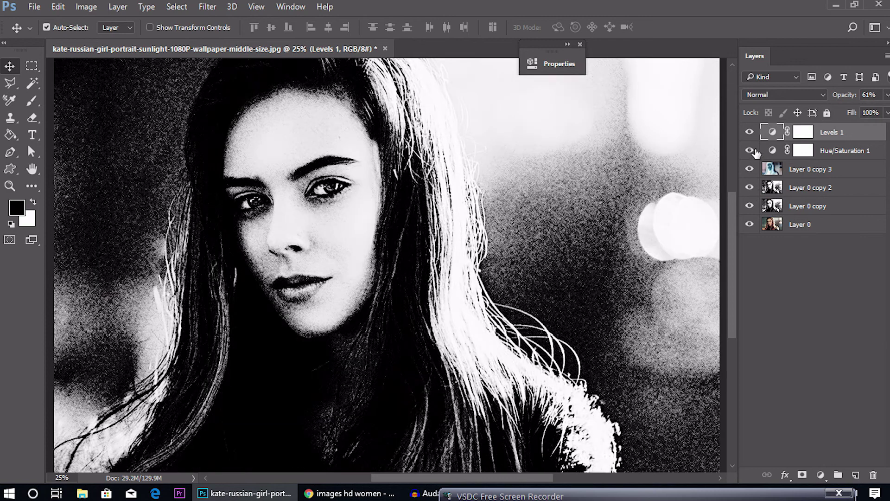
click(749, 150)
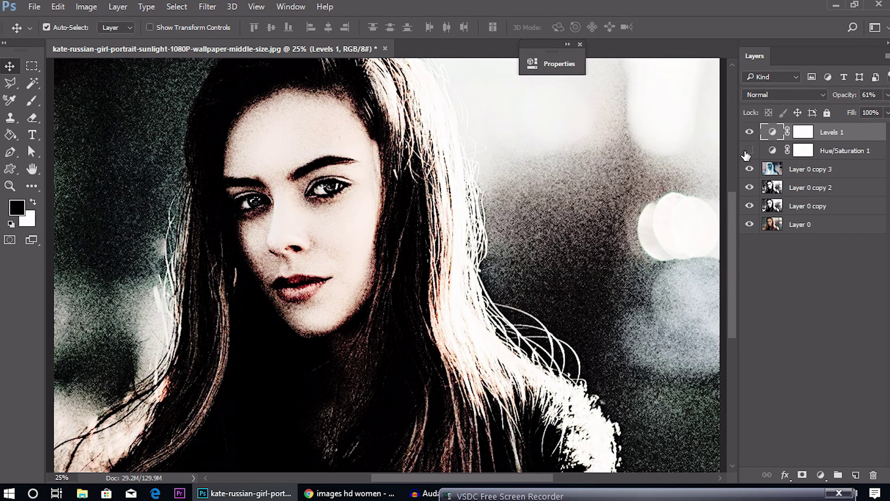
key(ctrl+plus)
key(ctrl+minus)
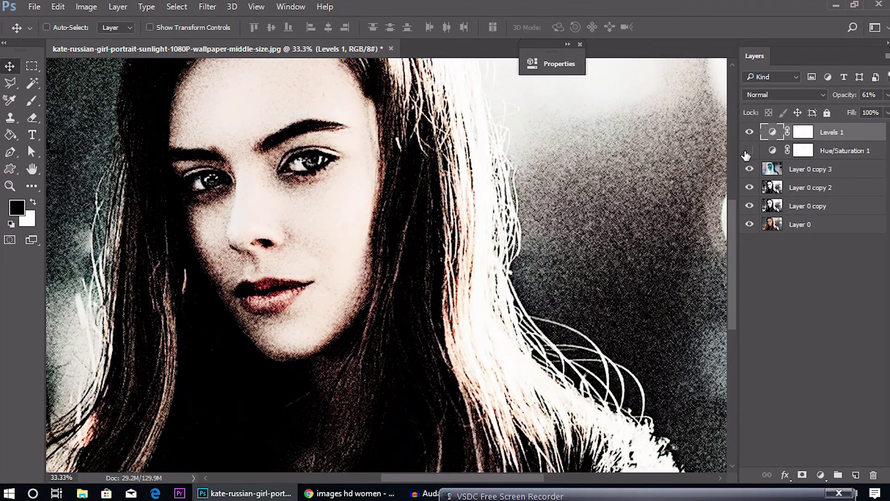
key(ctrl+minus)
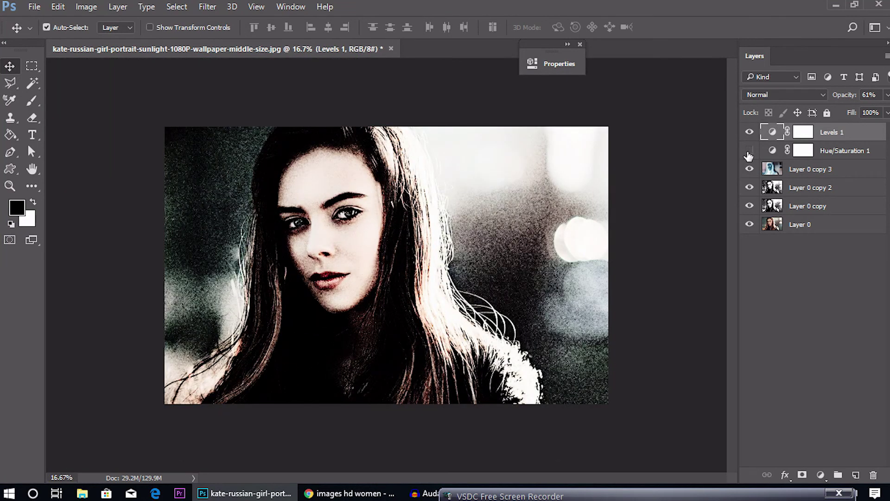